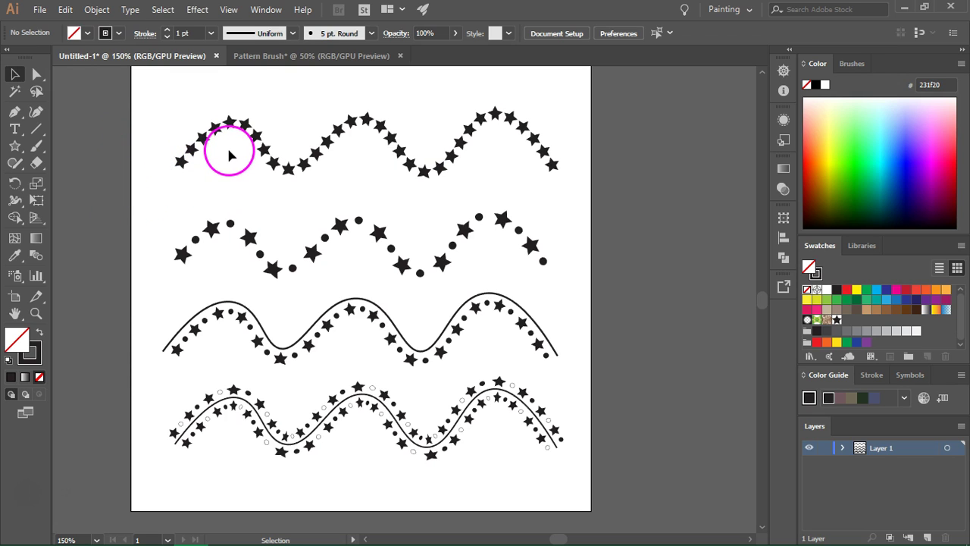
Switch to the Pattern Brush document and draw a small black five-pointed star near the artboard's upper-left corner
left_click(247, 57)
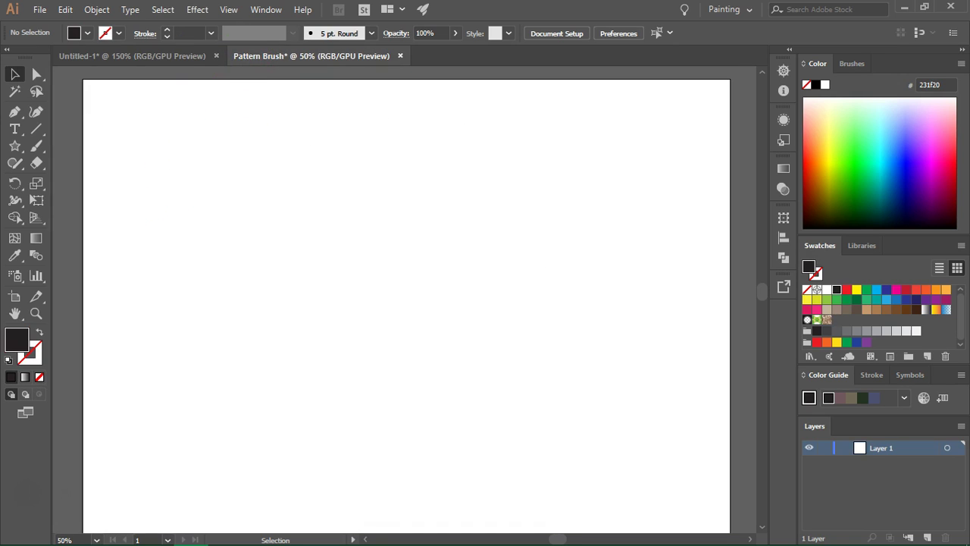
left_click(15, 146)
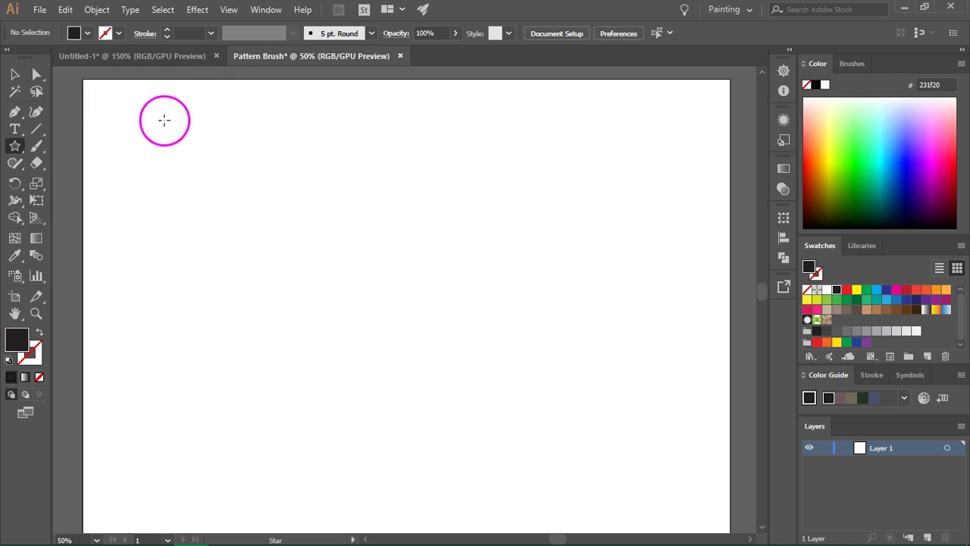
mouse_move(135, 109)
left_mouse_down()
mouse_move(151, 125)
mouse_move(136, 131)
left_mouse_up()
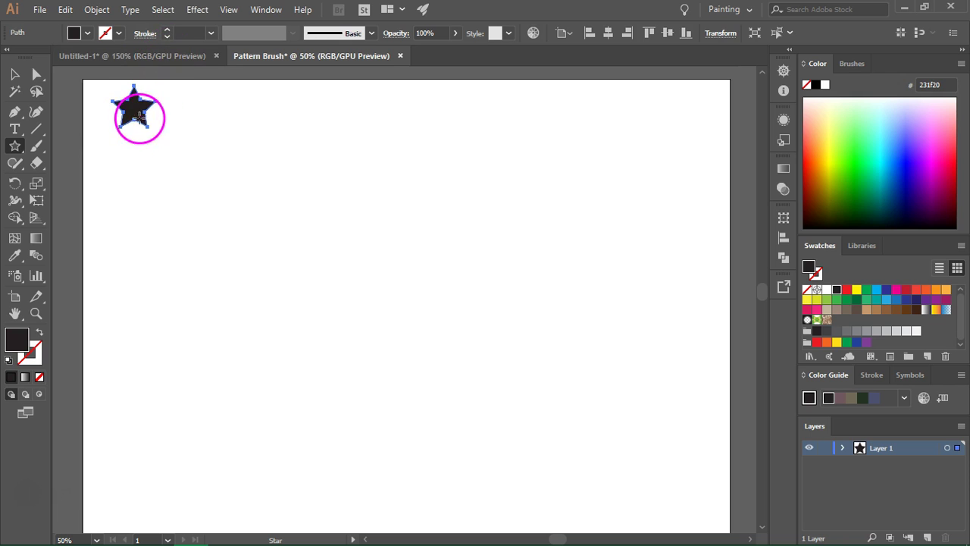
Show the brush library and delete its existing dark blue pattern brush
left_click(263, 9)
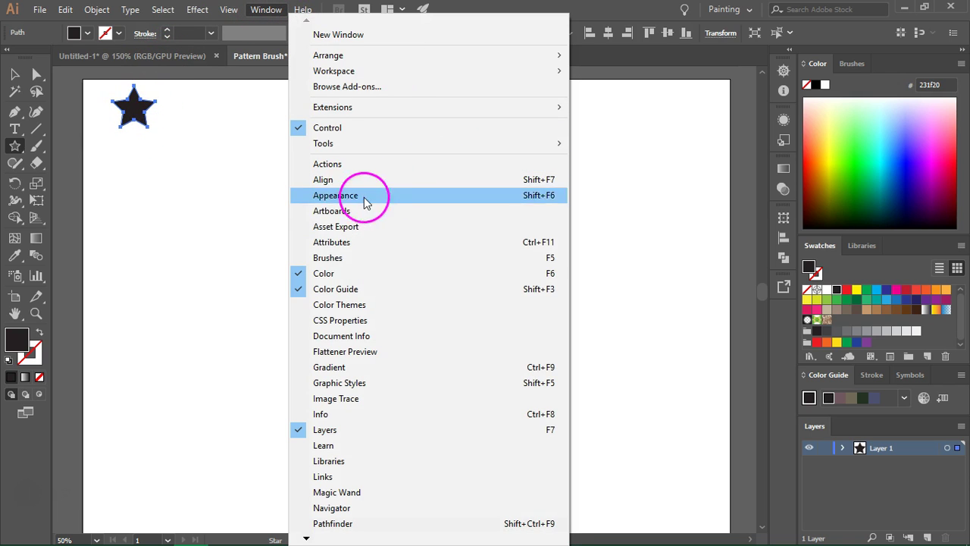
left_click(342, 259)
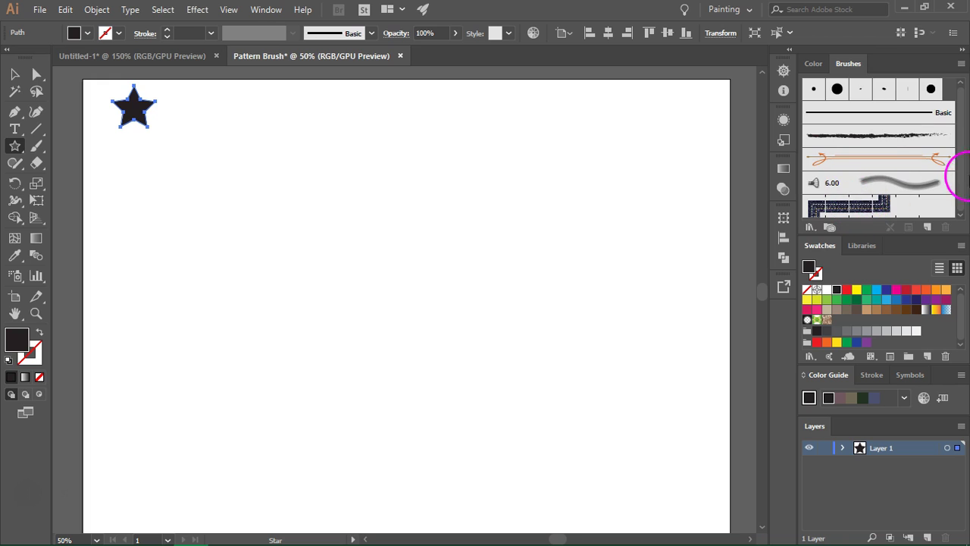
left_click(874, 206)
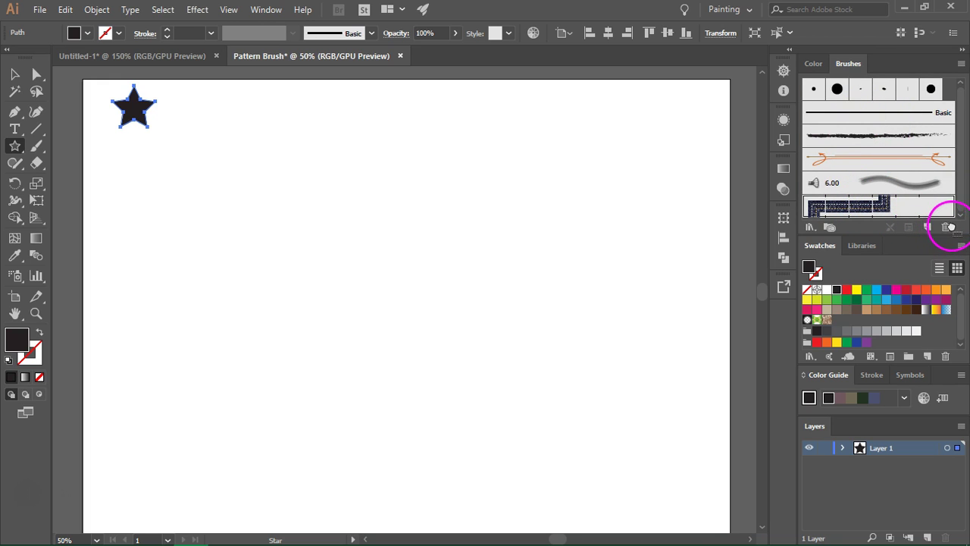
left_click(946, 228)
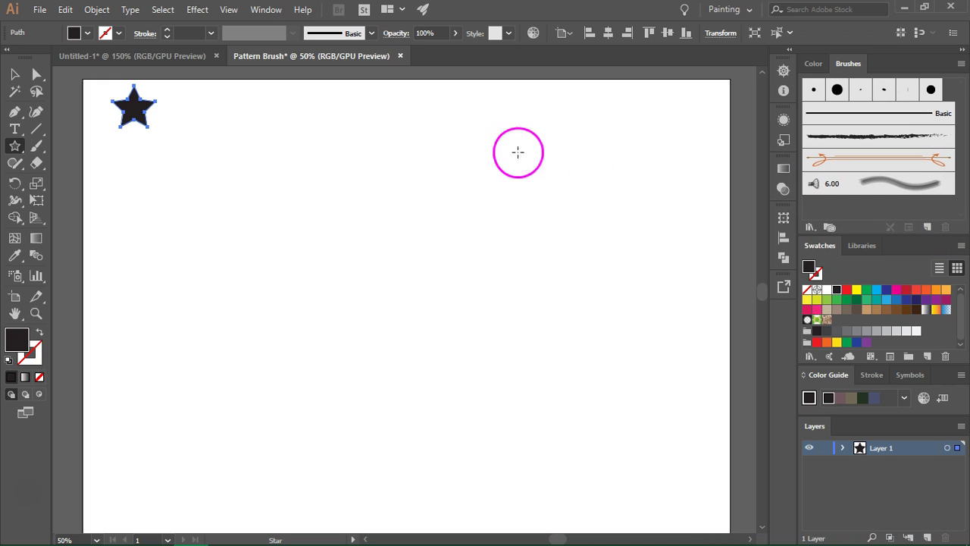
Create a new Pattern Brush from the star artwork and name it Stars
left_click(14, 74)
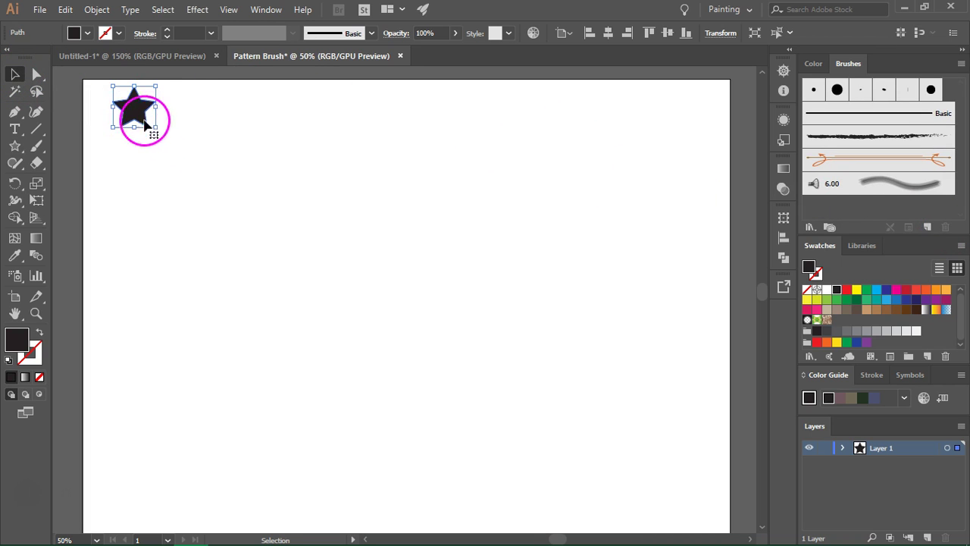
mouse_move(137, 109)
left_mouse_down()
mouse_move(625, 182)
mouse_move(836, 191)
mouse_move(855, 213)
left_mouse_up()
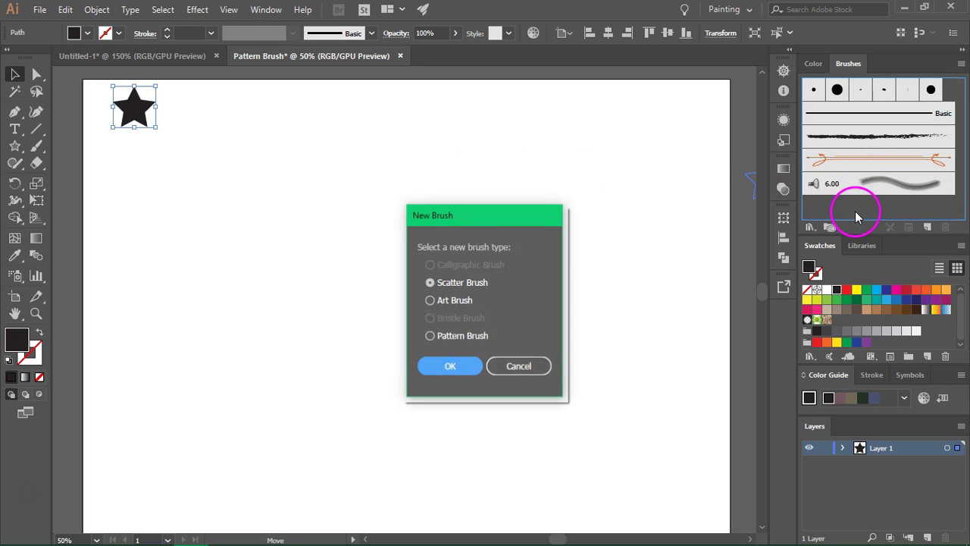
left_click(457, 343)
left_click(460, 371)
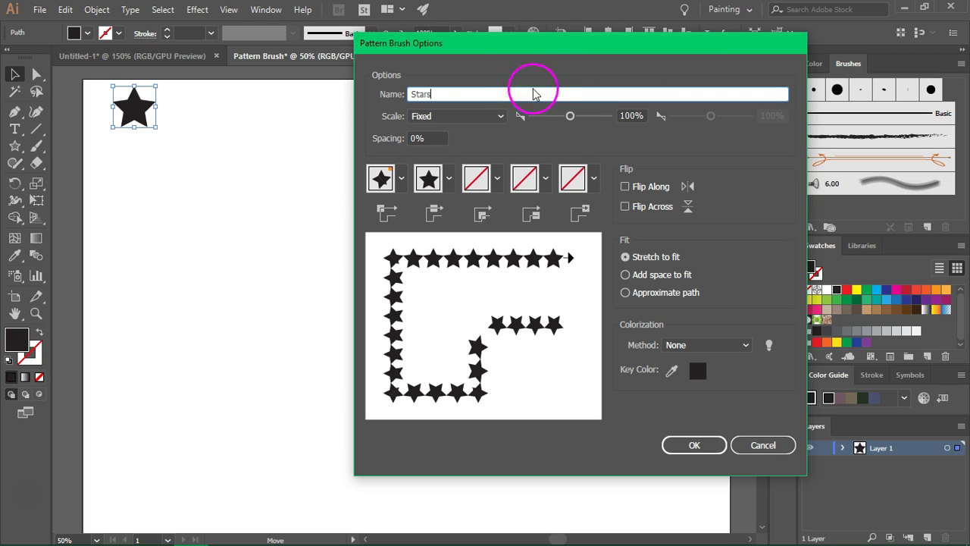
Set the Stars brush's fixed scale to 40% and its spacing to 10%
left_click(631, 115)
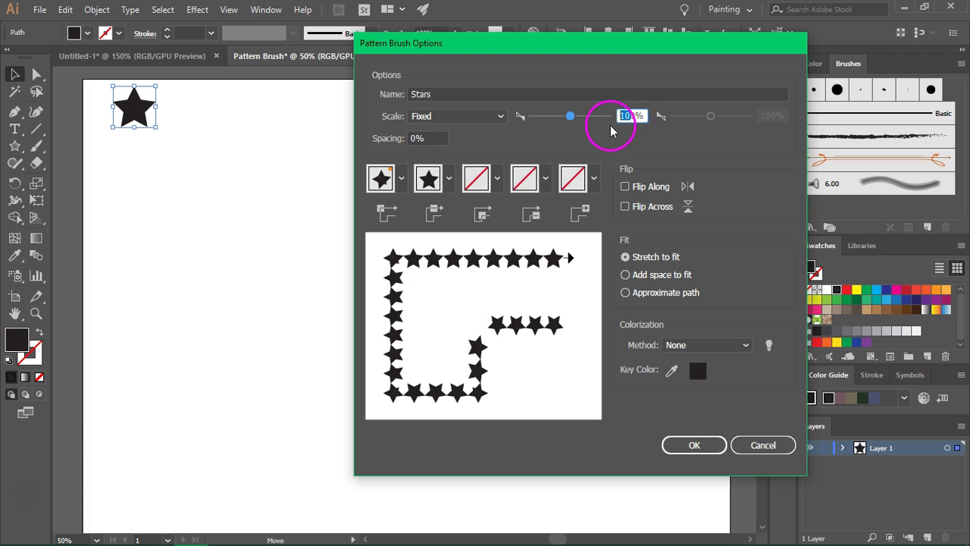
type("4")
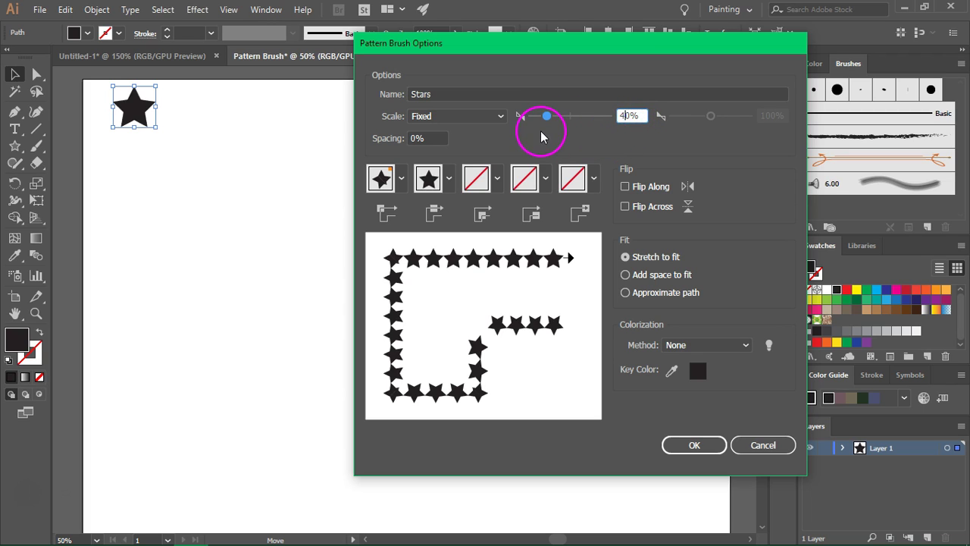
left_click(410, 138)
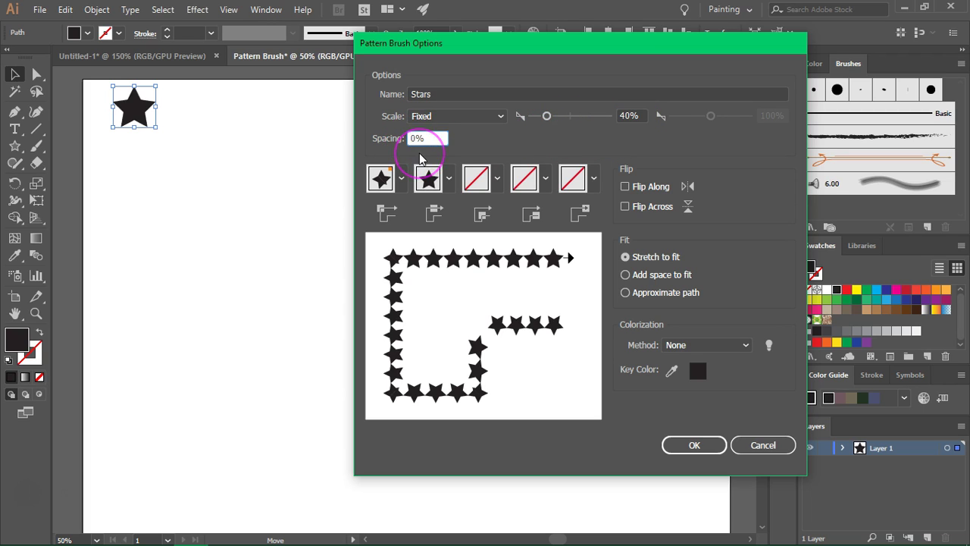
type("1")
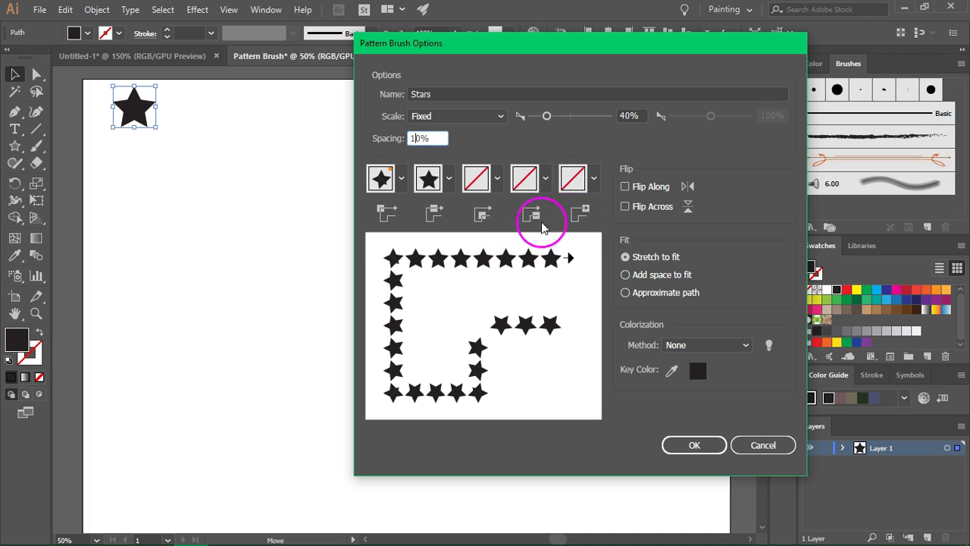
Assign the Auto-Centered tile to the inner corner of the Stars brush
left_click(401, 179)
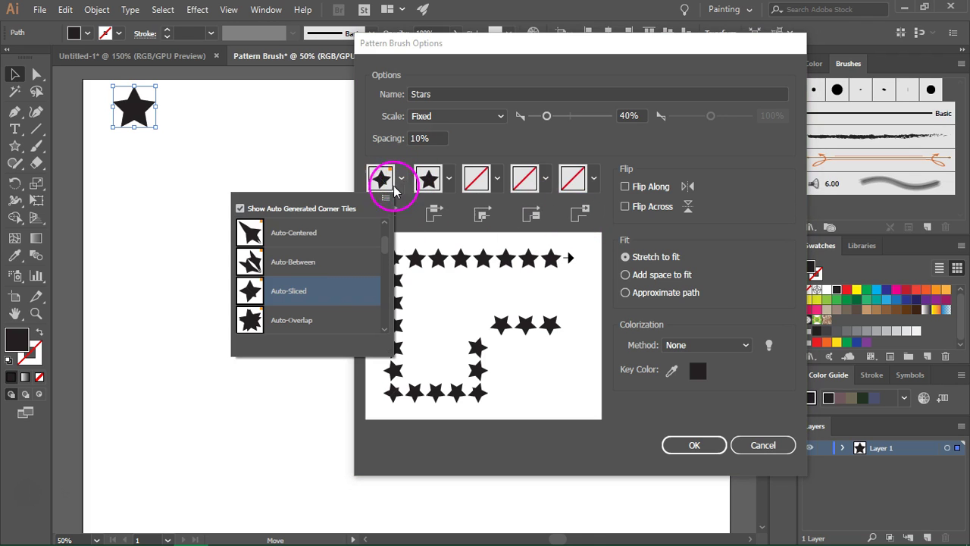
left_click(395, 173)
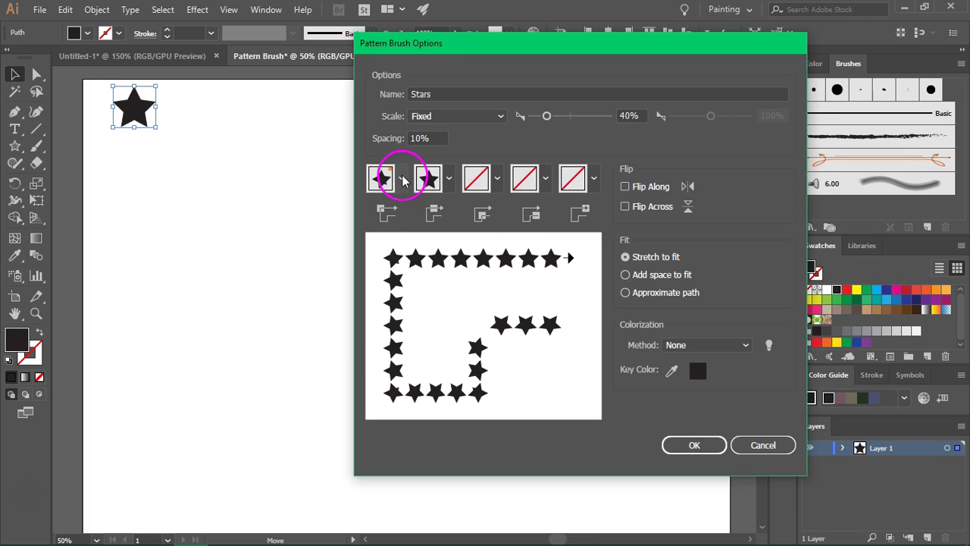
left_click(482, 176)
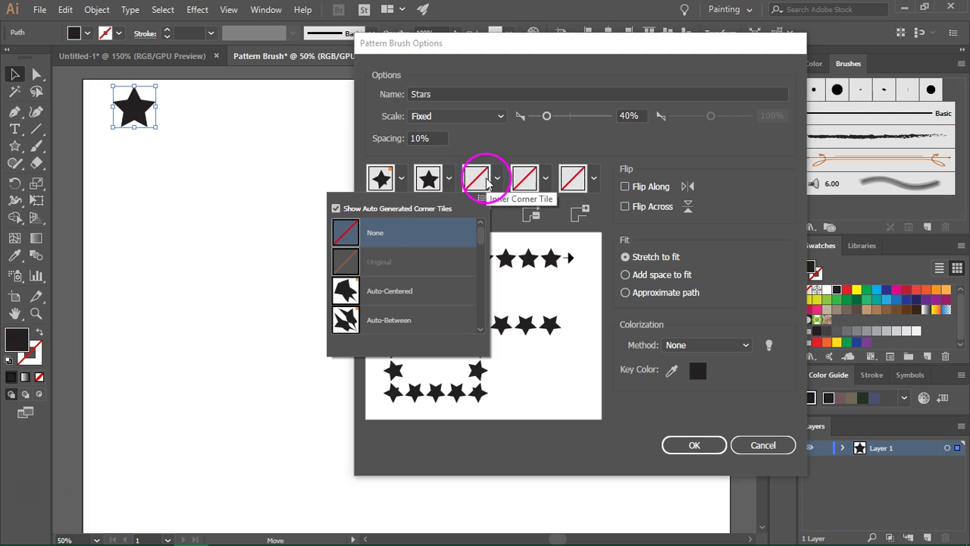
left_click(345, 291)
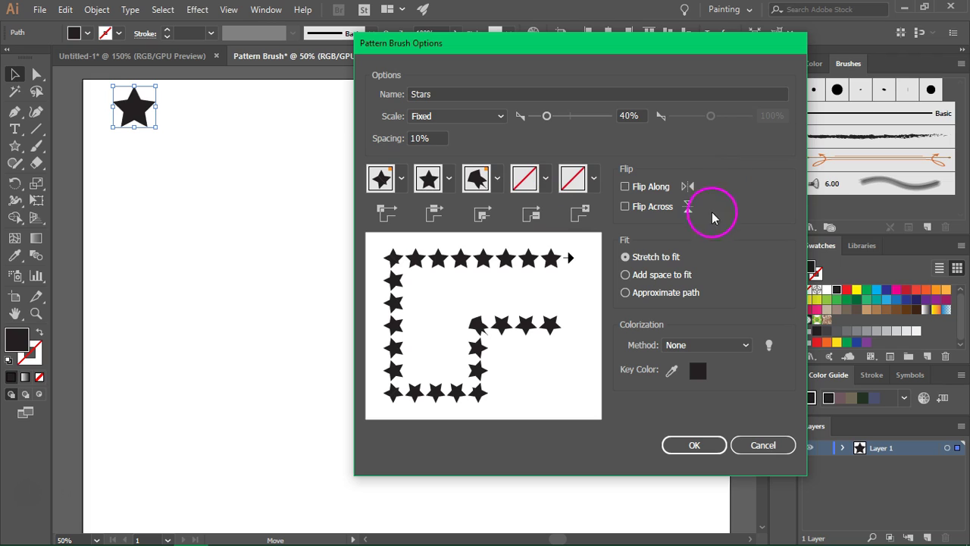
Set the brush's fit to Approximate path and its colorization method to Hue Shift, and save the brush
left_click(655, 278)
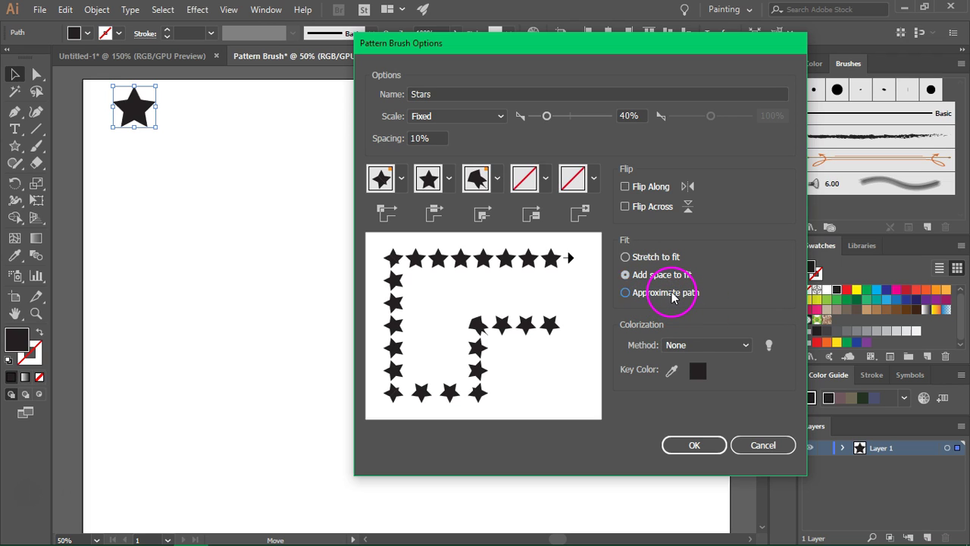
left_click(671, 297)
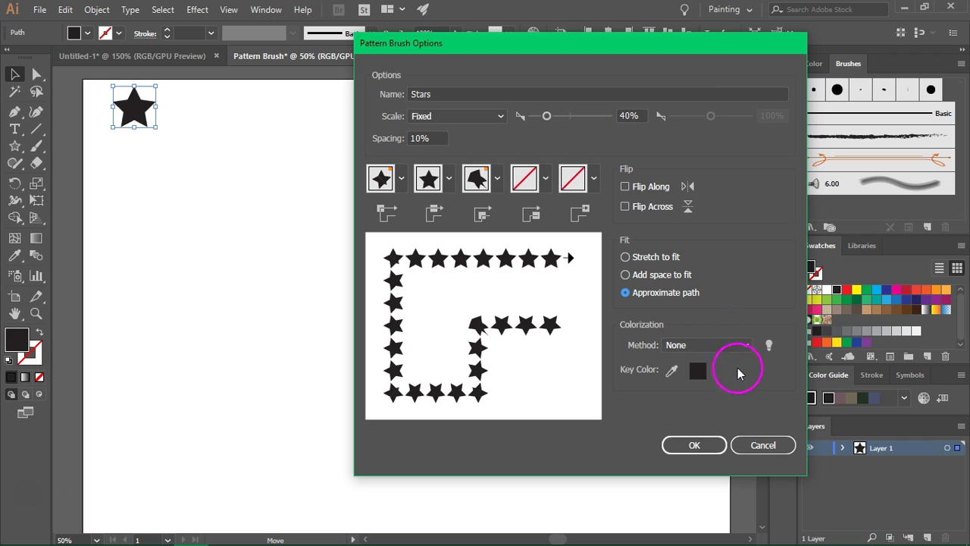
left_click(713, 346)
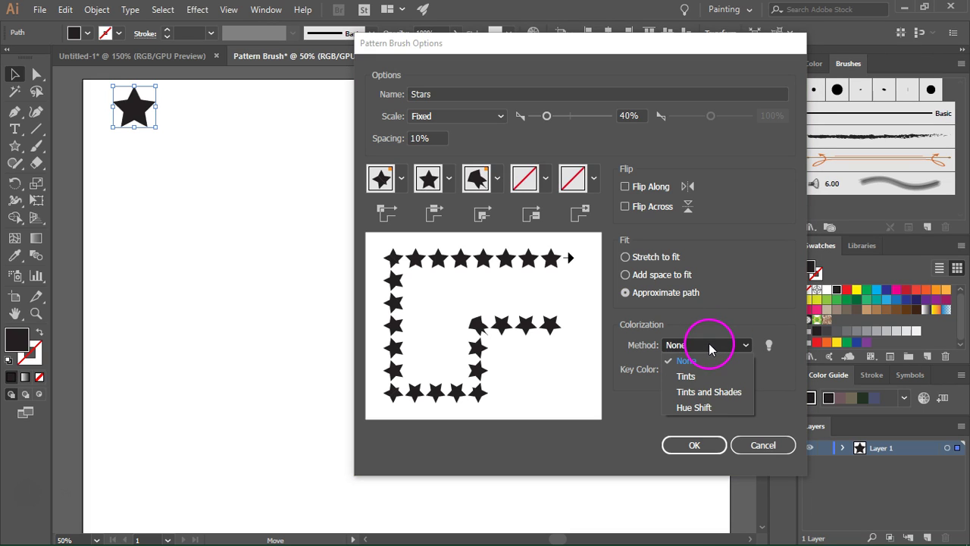
left_click(720, 407)
left_click(691, 447)
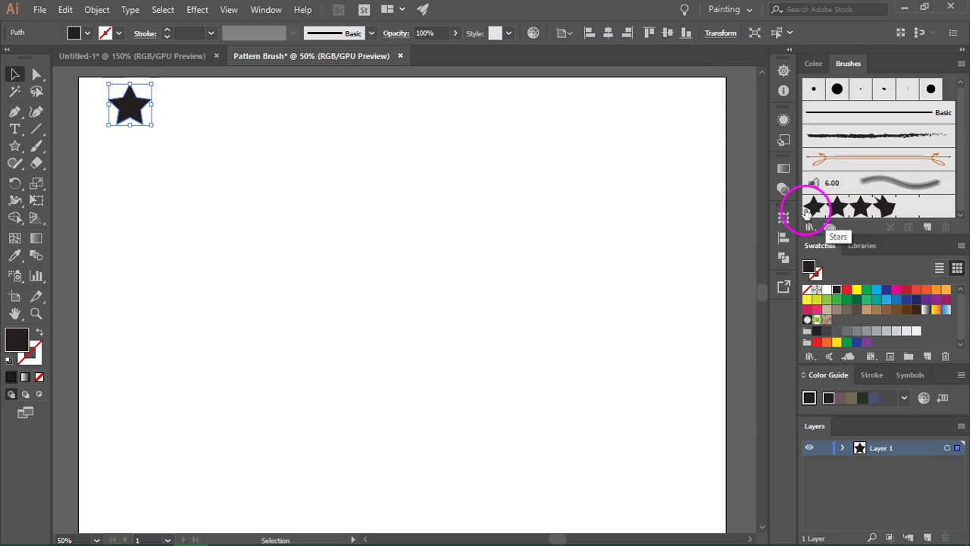
Swap fill and stroke, and draw a three-crested wavy path across the artboard below the star with the Curvature tool
left_click(204, 240)
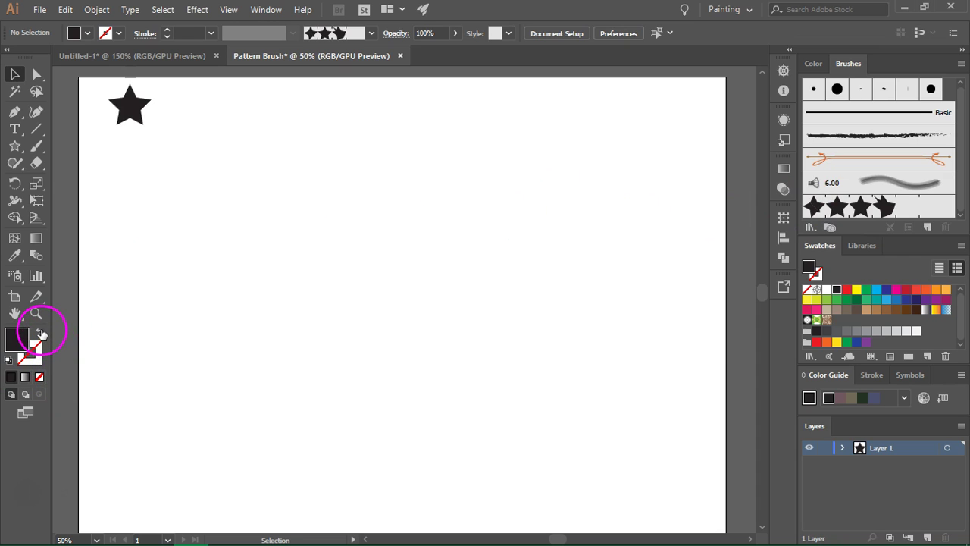
left_click(41, 333)
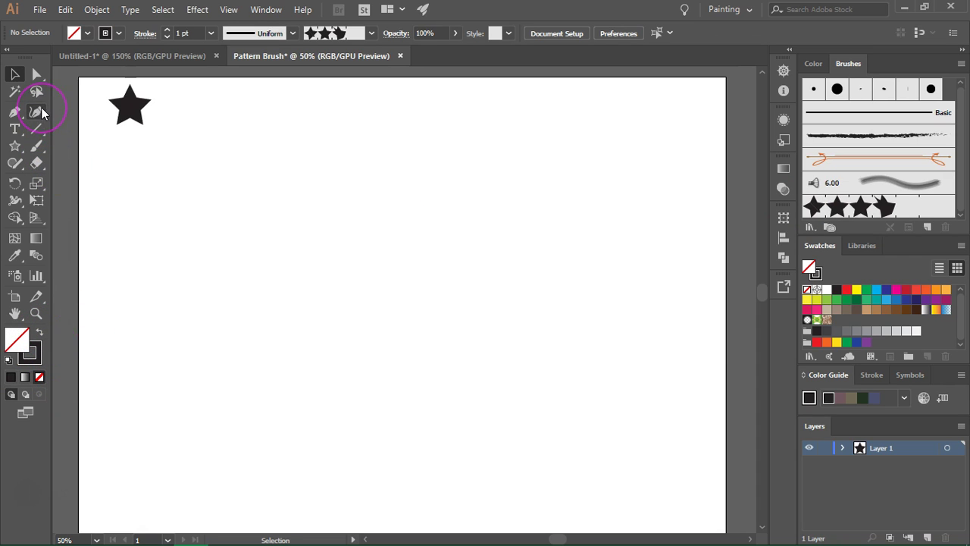
left_click(41, 110)
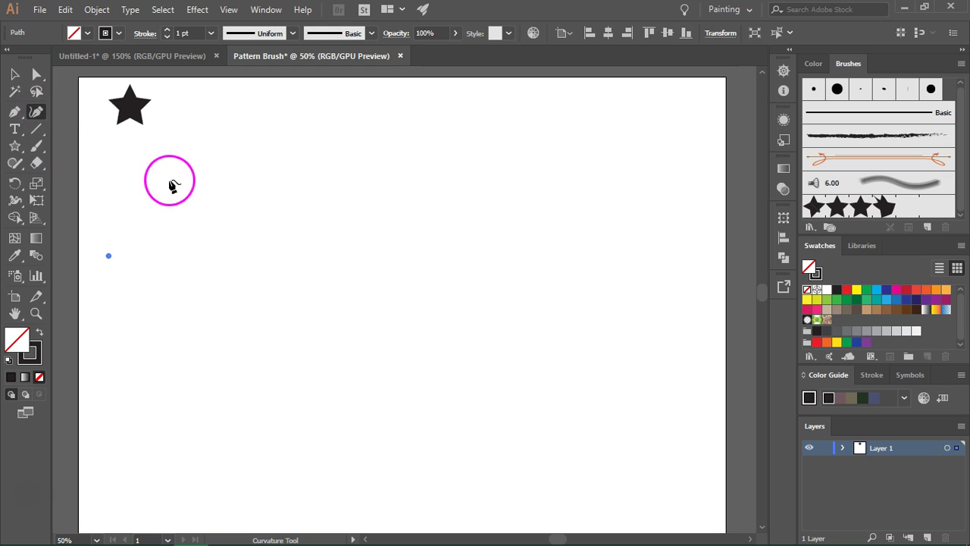
left_click(169, 180)
left_click(272, 265)
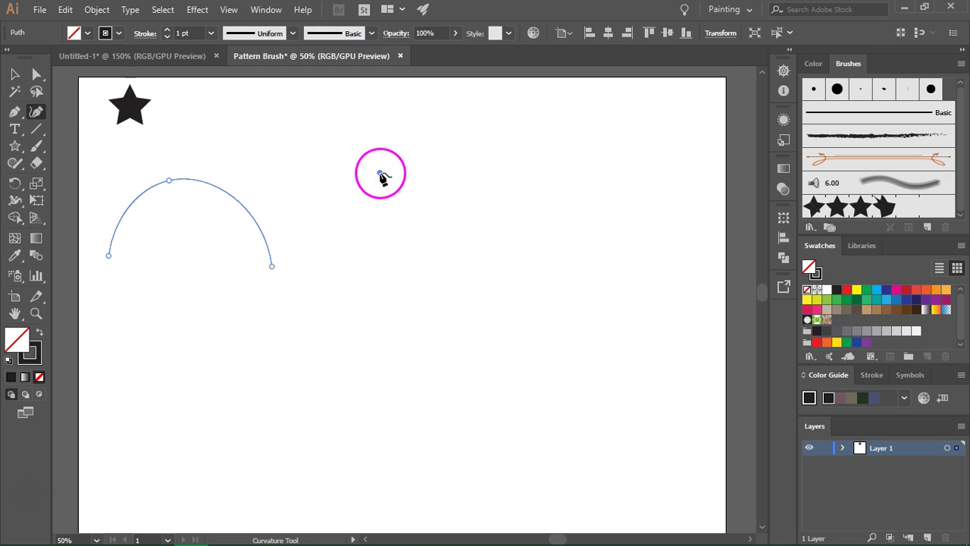
left_click(380, 173)
left_click(498, 263)
left_click(611, 168)
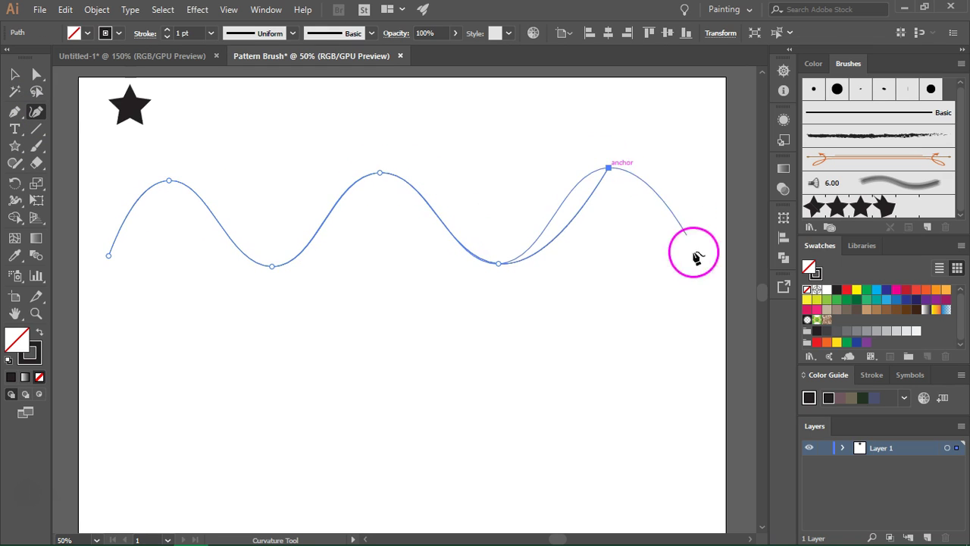
left_click(706, 266)
Apply the Stars pattern brush to the wavy path and deselect it
left_click(15, 74)
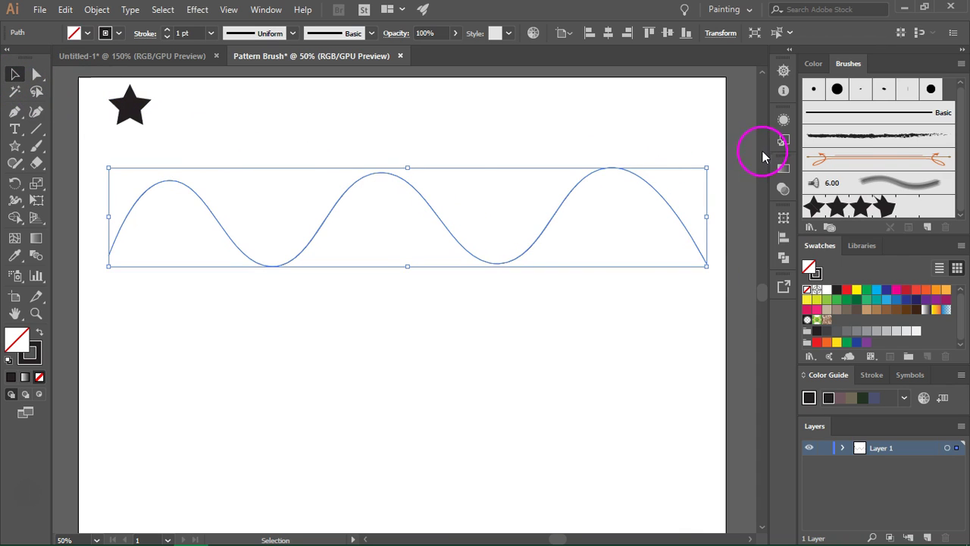
left_click(852, 209)
left_click(474, 346)
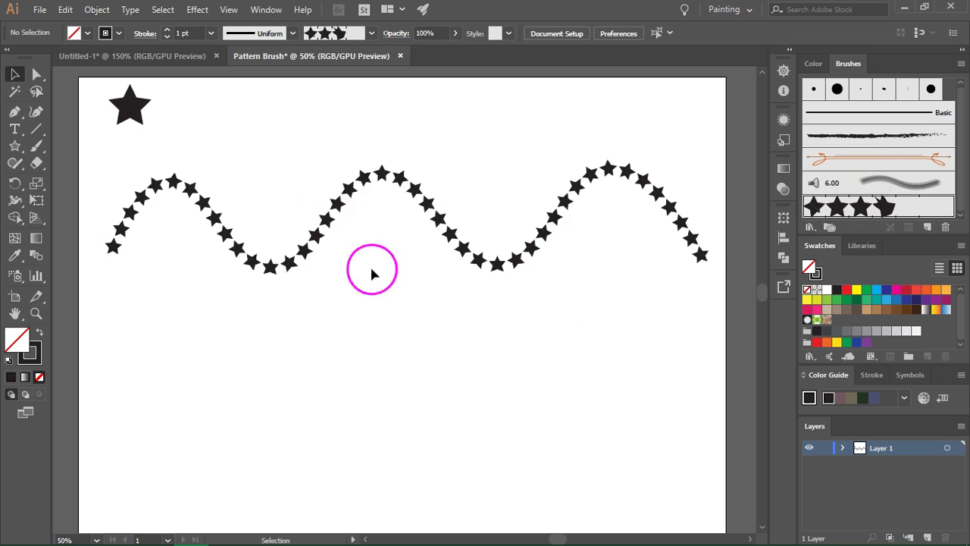
Draw an unfilled circle with the Ellipse tool below the first half of the star wave
scroll(284, 110, "down", 1)
scroll(286, 114, "down", 1)
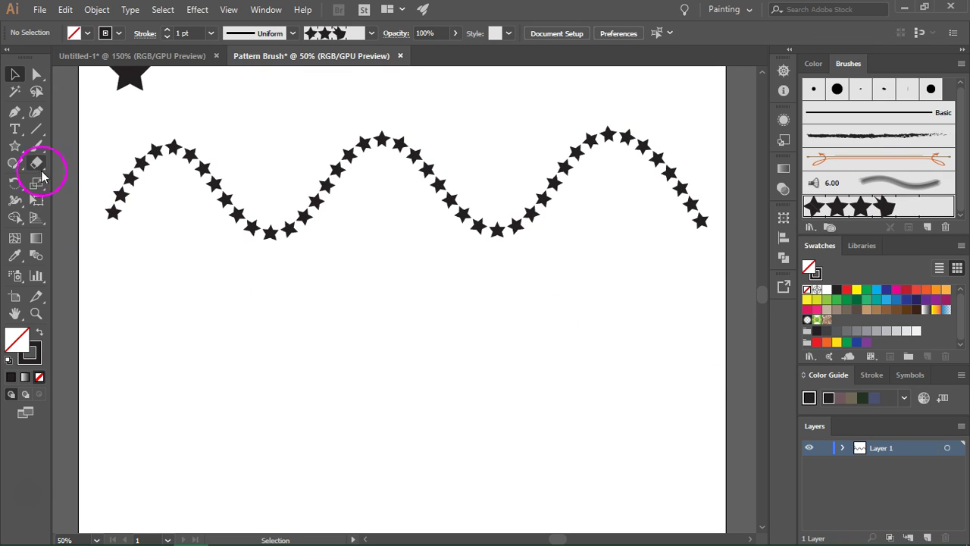
left_click_drag(15, 147, 47, 176)
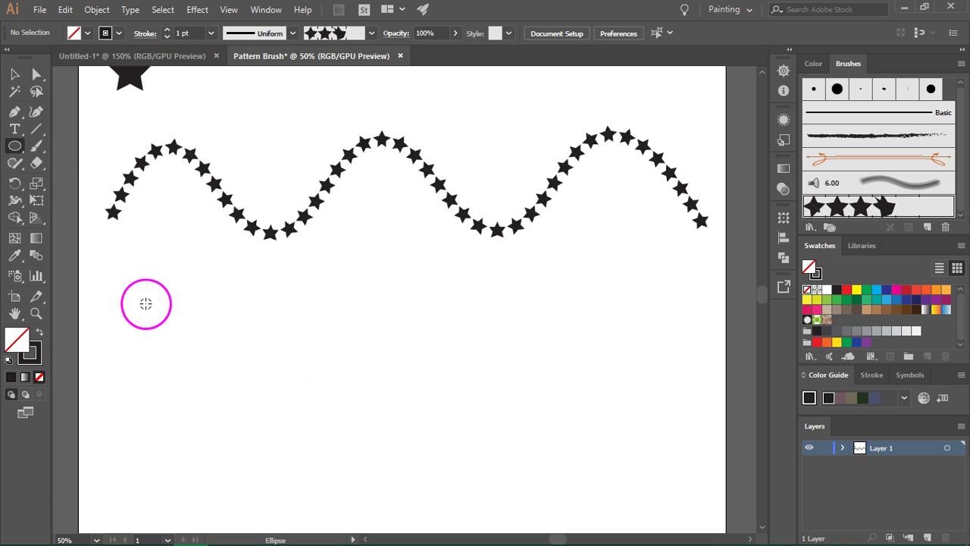
mouse_move(145, 303)
left_mouse_down()
mouse_move(316, 407)
mouse_move(329, 428)
left_mouse_up()
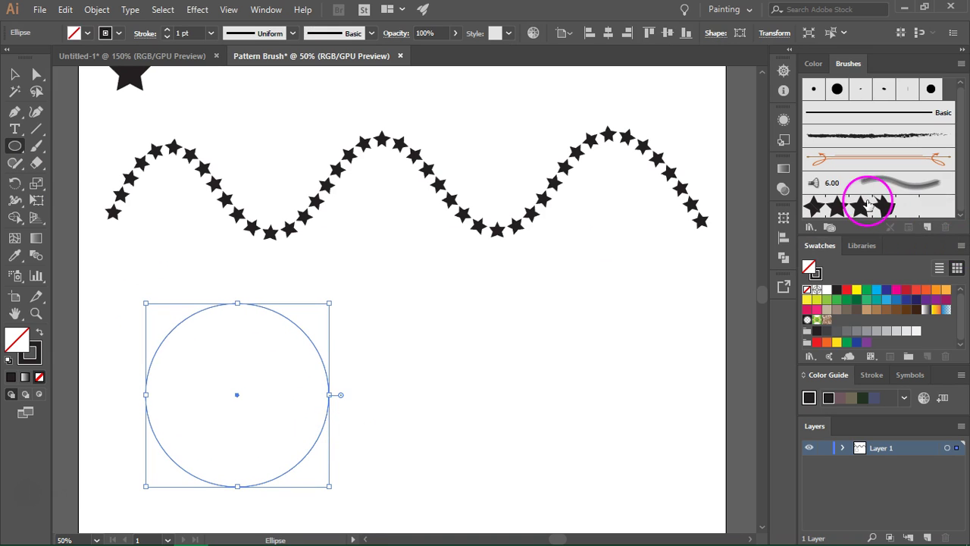
Apply the Stars pattern brush to the circle's stroke and deselect the circle
left_click(847, 212)
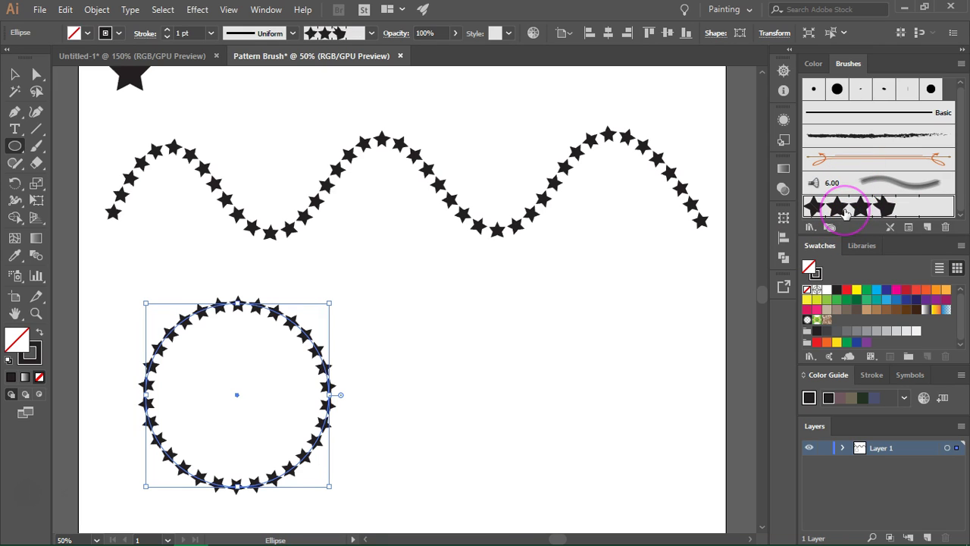
left_click(15, 74)
left_click(119, 126)
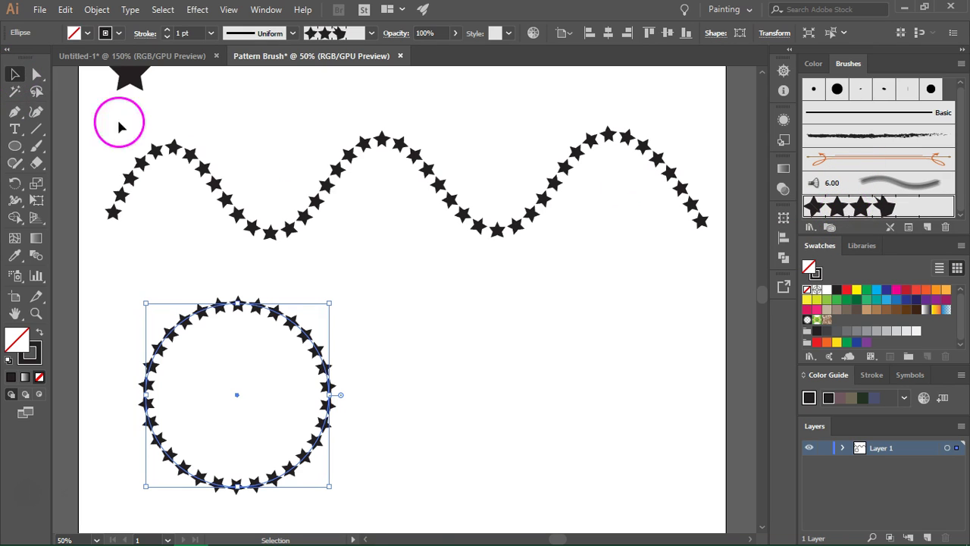
left_click(479, 313)
scroll(480, 303, "down", 3)
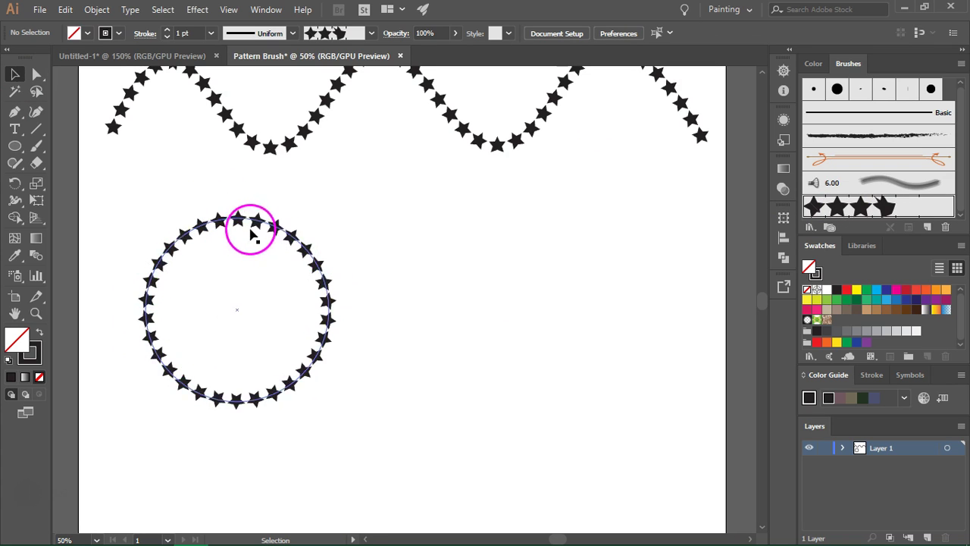
Delete the star circle and draw an unfilled rectangle below the first half of the star wave
left_click(238, 221)
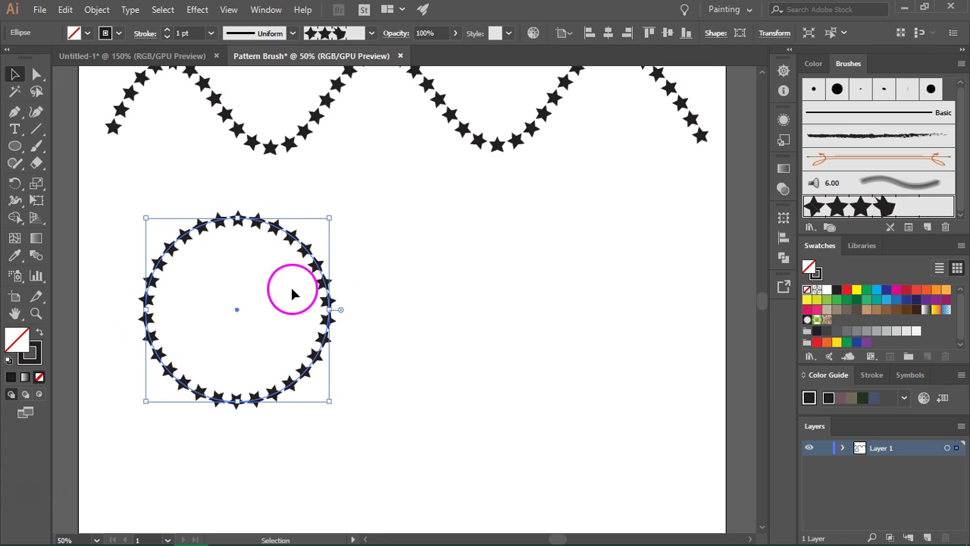
key("Delete")
left_click(15, 148)
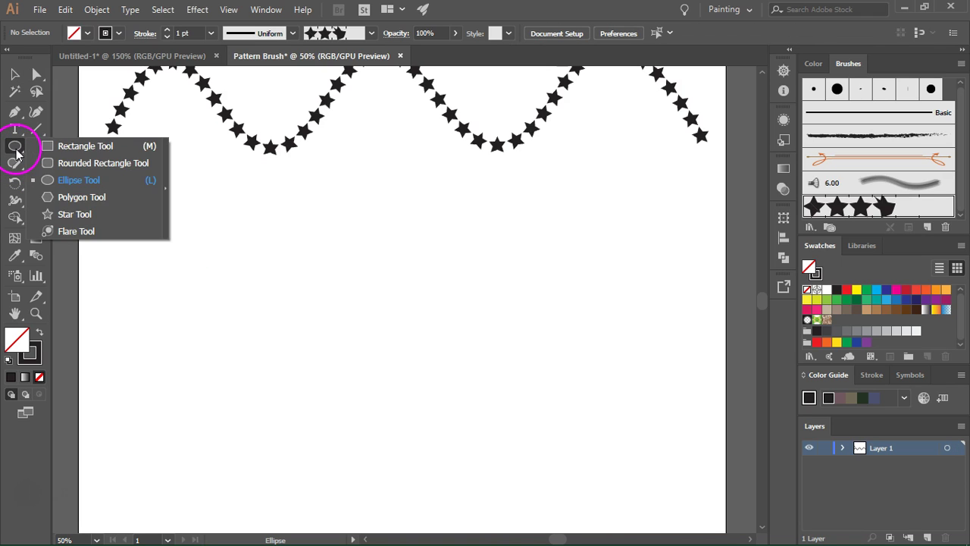
left_click(53, 146)
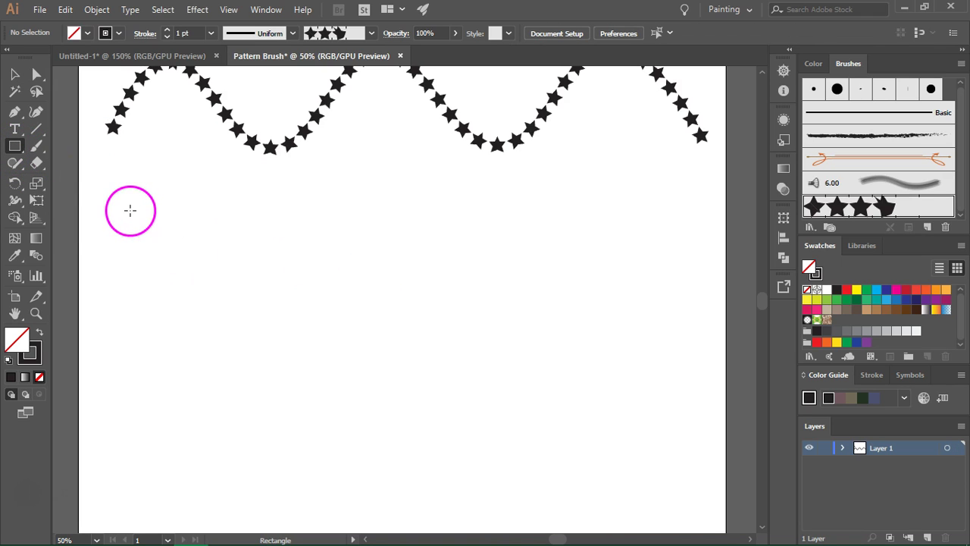
mouse_move(133, 214)
left_mouse_down()
mouse_move(327, 314)
mouse_move(377, 375)
left_mouse_up()
Apply the Stars pattern brush to the rectangle's stroke and deselect the rectangle
left_click(854, 205)
left_click(14, 74)
left_click(277, 184)
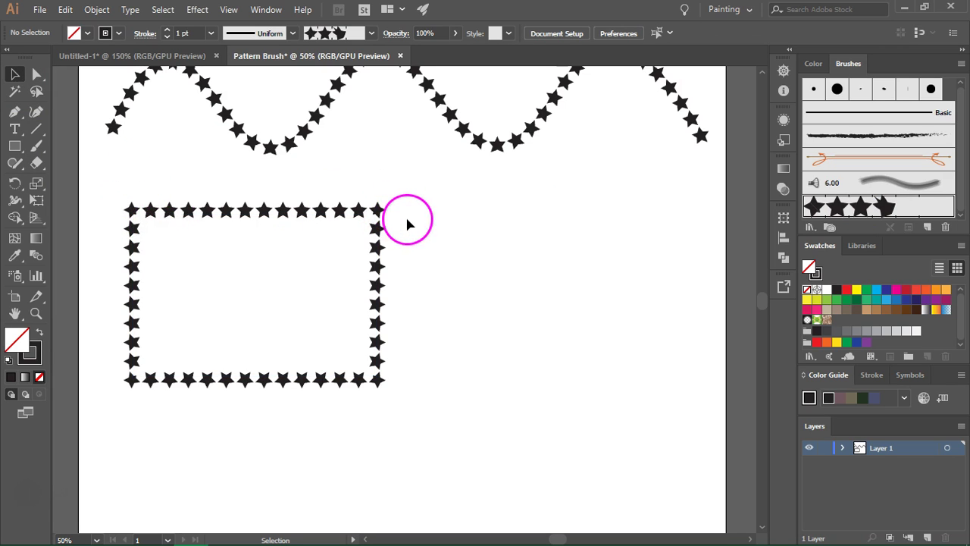
Make a pattern swatch from the large star above the wave, keeping the default Grid tile settings
scroll(371, 227, "up", 3)
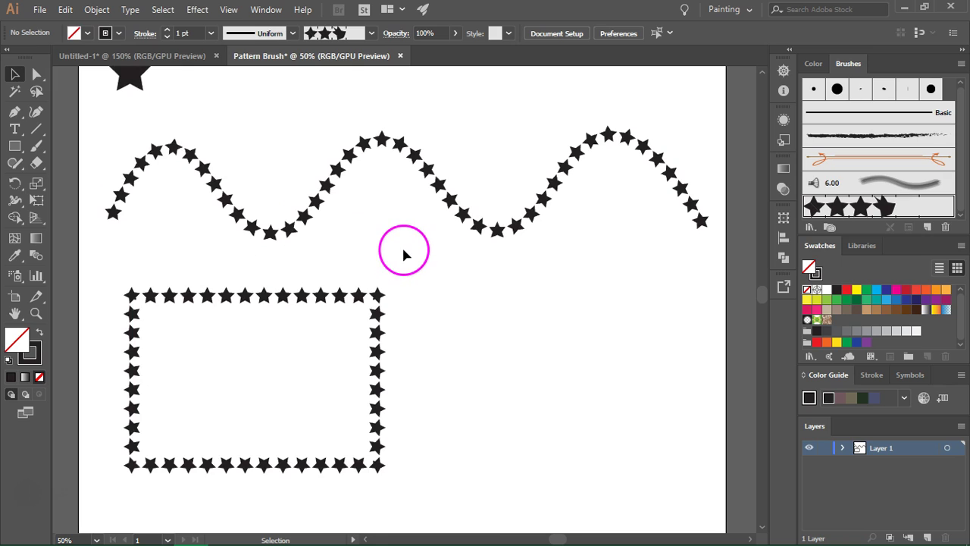
scroll(399, 264, "up", 1)
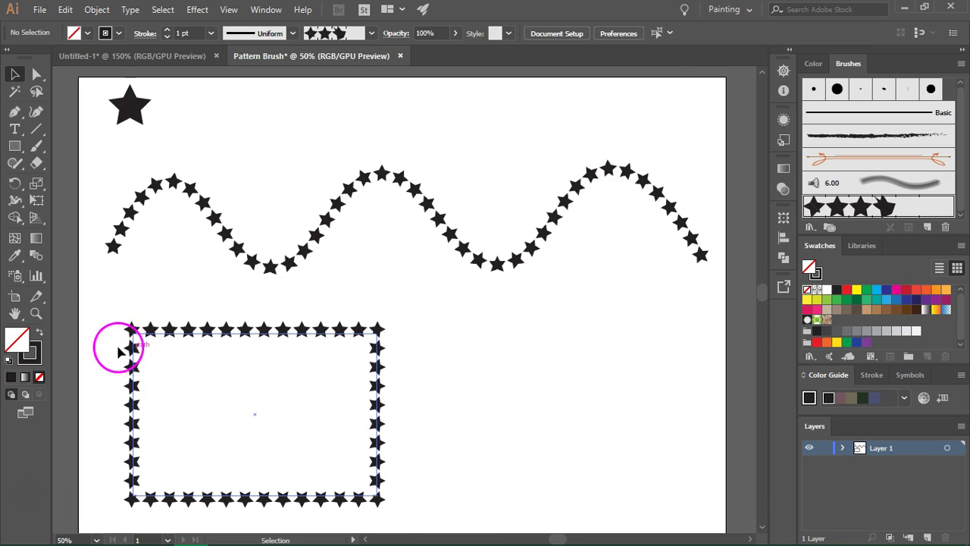
scroll(113, 158, "up", 1)
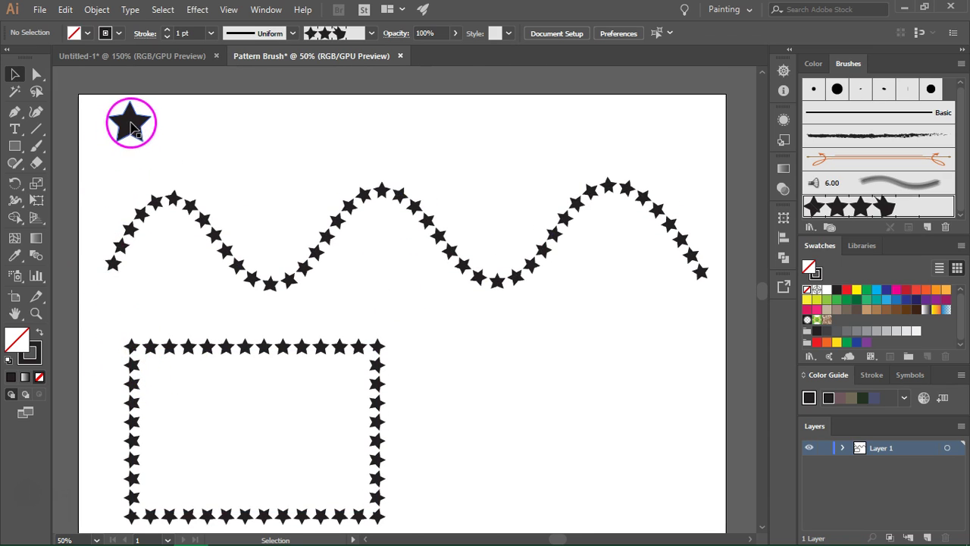
left_click_drag(131, 129, 133, 131)
left_click(133, 129)
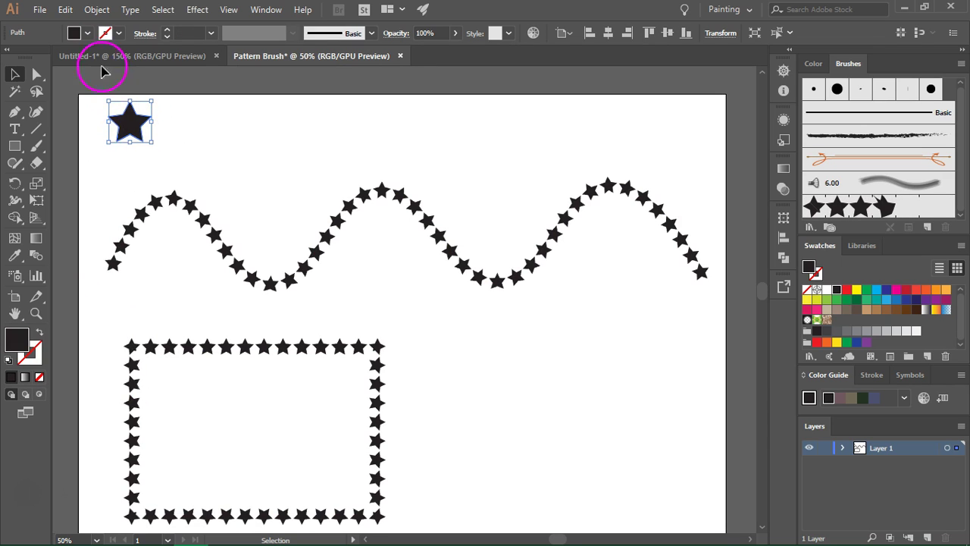
left_click(103, 15)
mouse_move(217, 359)
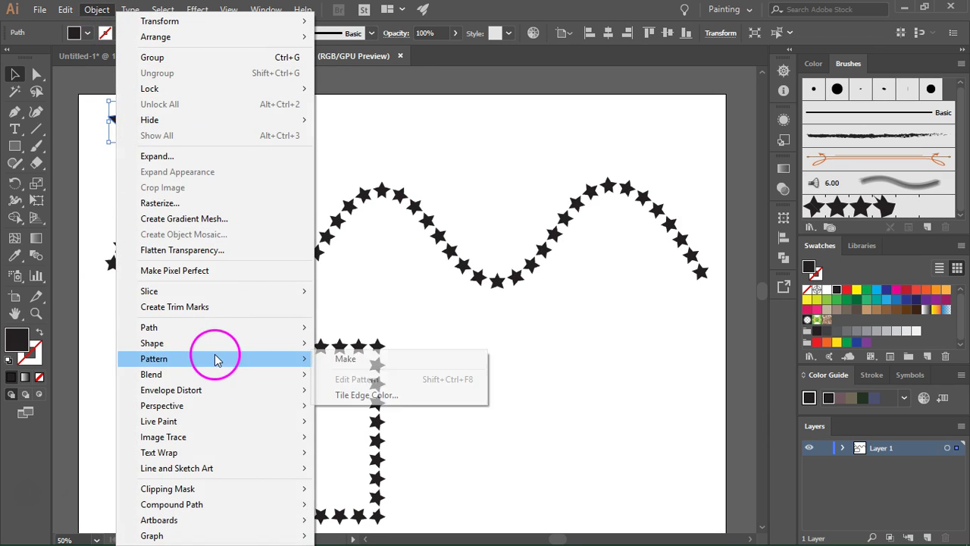
left_click(394, 368)
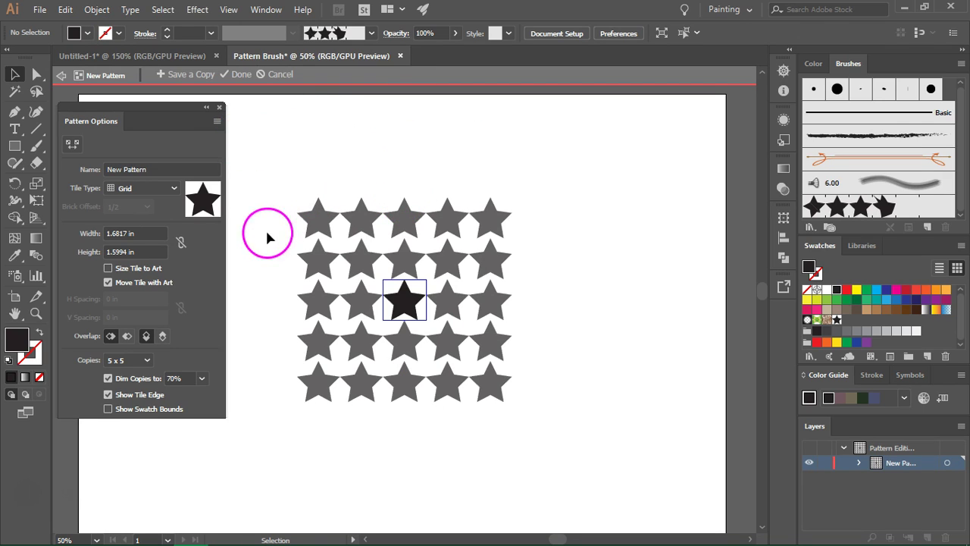
left_click(236, 76)
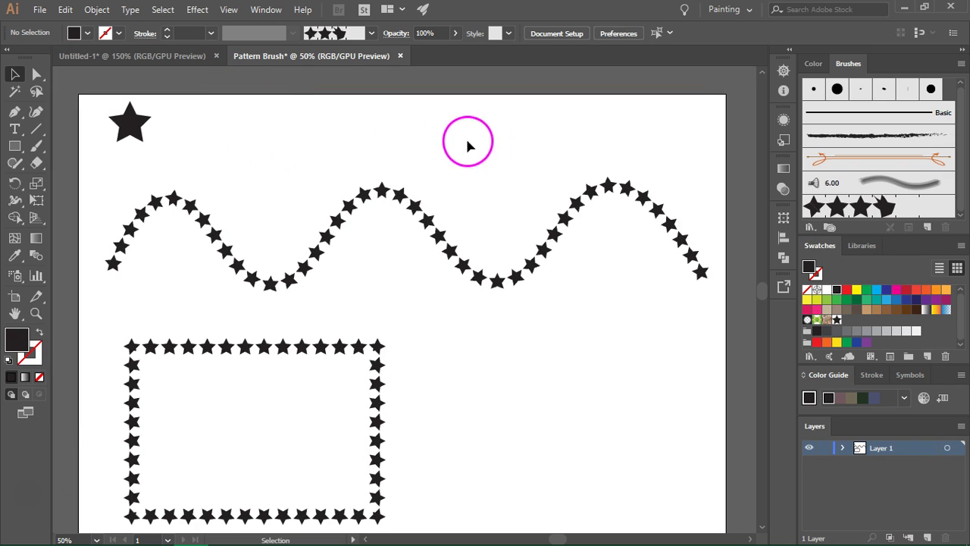
Edit the Stars brush to use the new star pattern swatch for both the outer and inner corner tiles
double_click(846, 213)
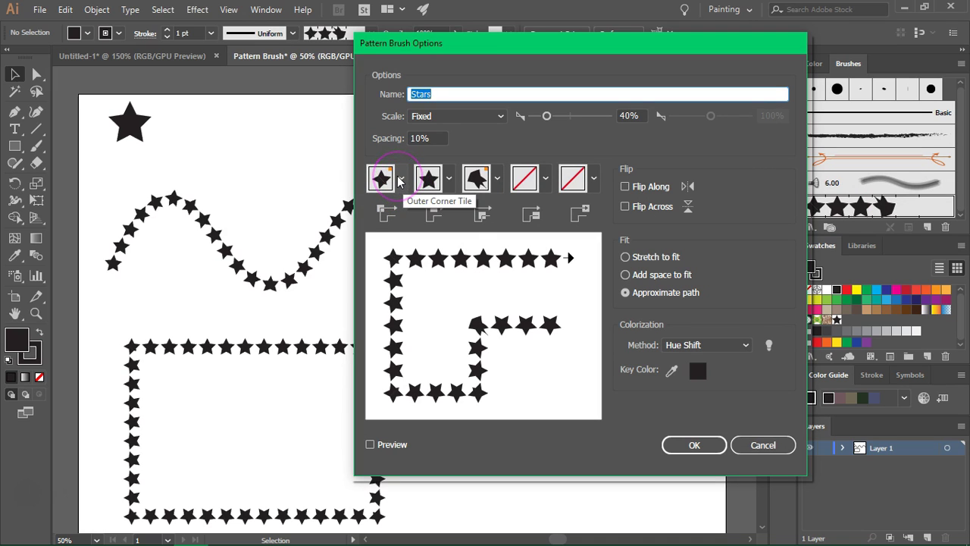
left_click(401, 178)
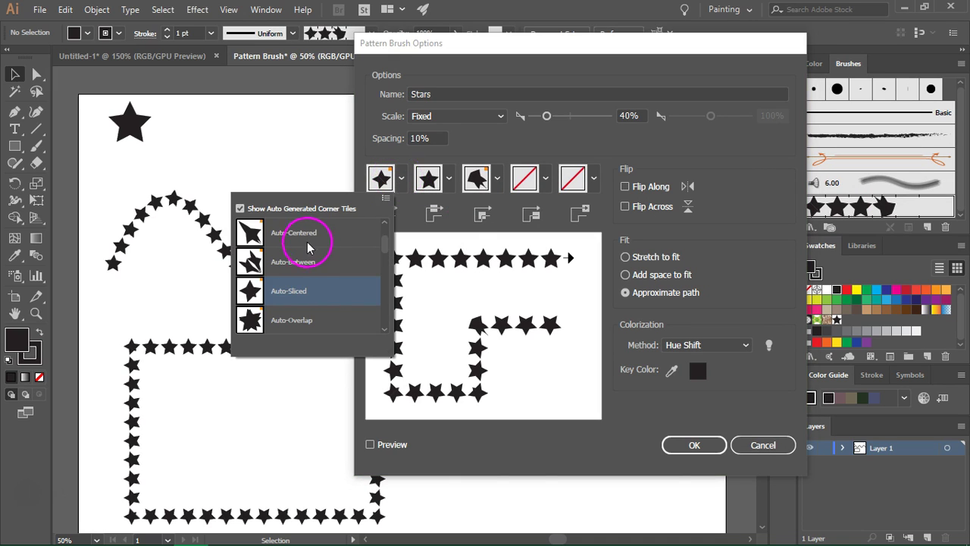
left_click(300, 269)
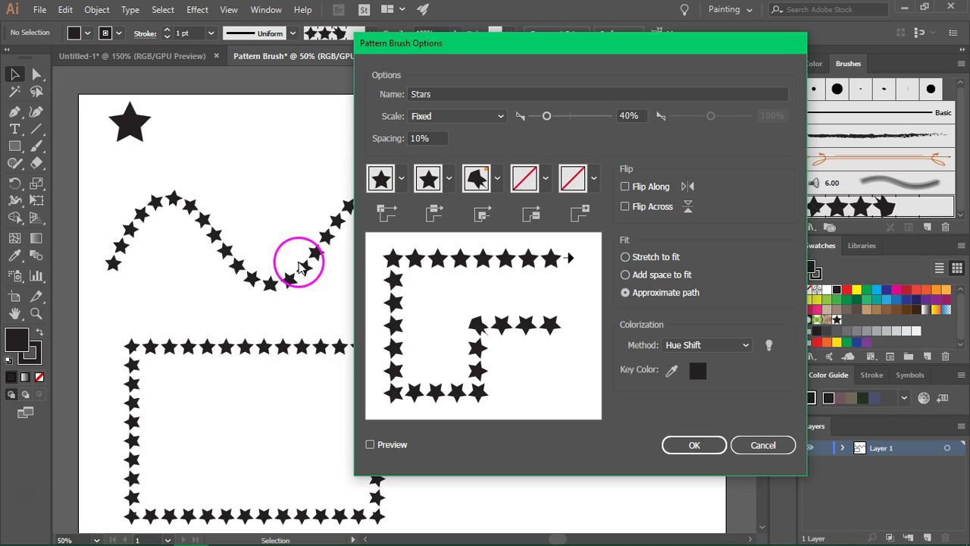
left_click(499, 180)
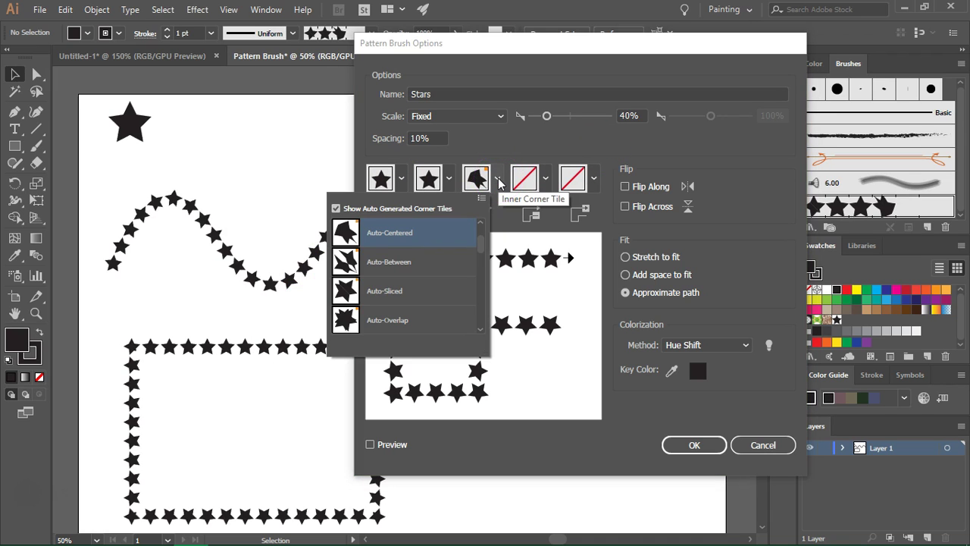
scroll(394, 258, "down", 3)
left_click(392, 263)
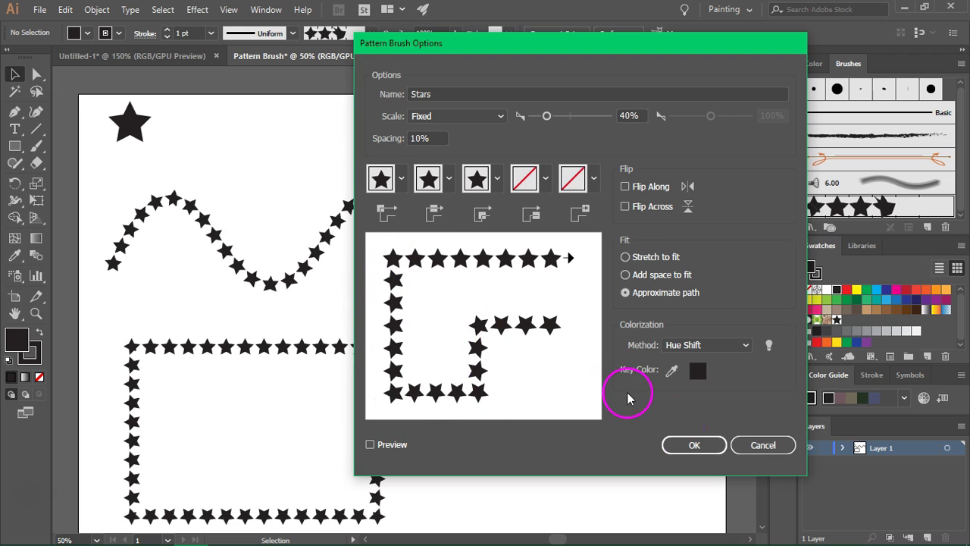
Accept the Stars brush changes, apply them to the existing strokes, and examine the corners of the star rectangle
left_click(690, 445)
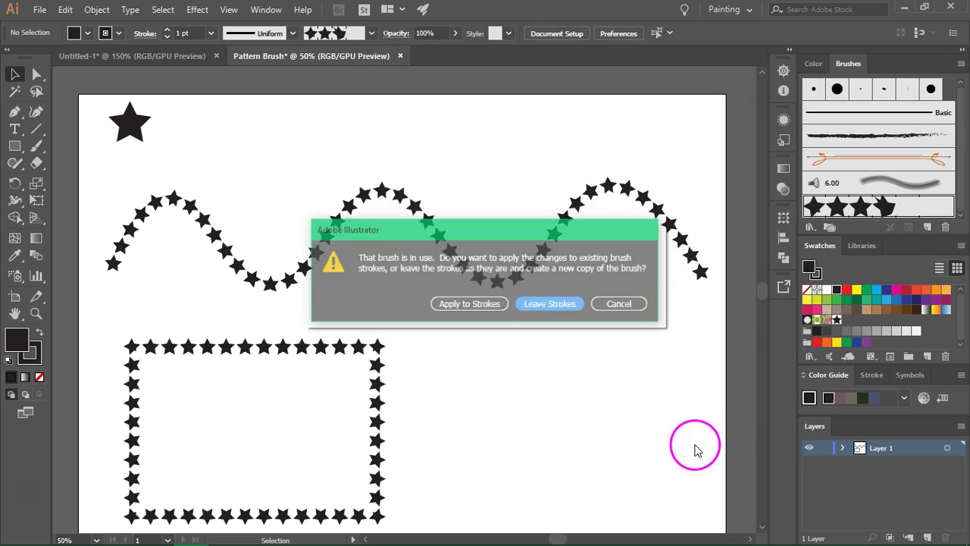
left_click(457, 307)
scroll(149, 329, "down", 3)
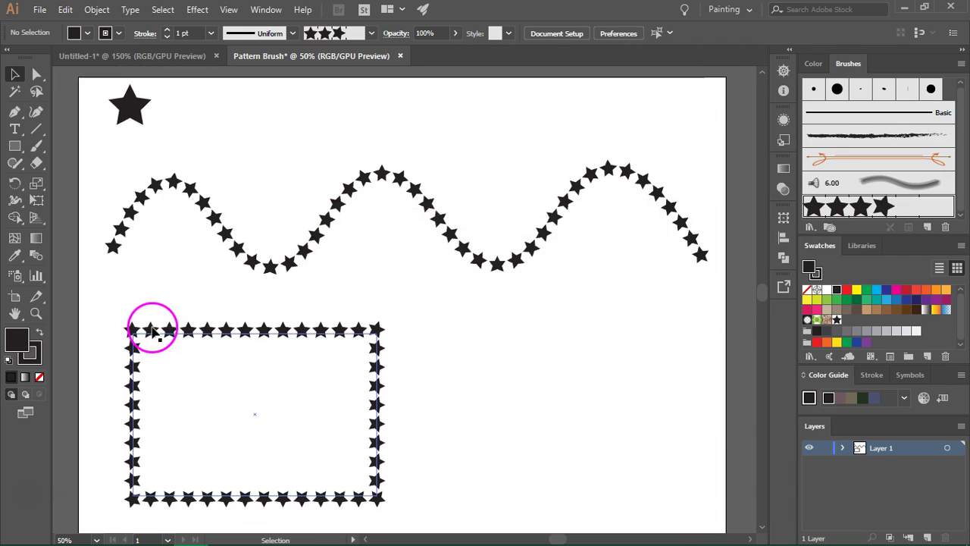
scroll(162, 296, "up", 3)
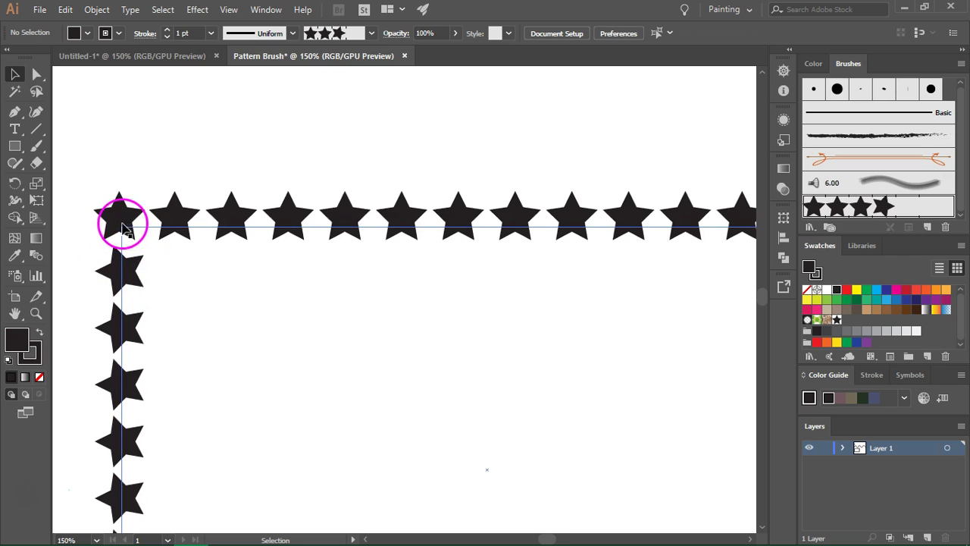
scroll(147, 152, "down", 3)
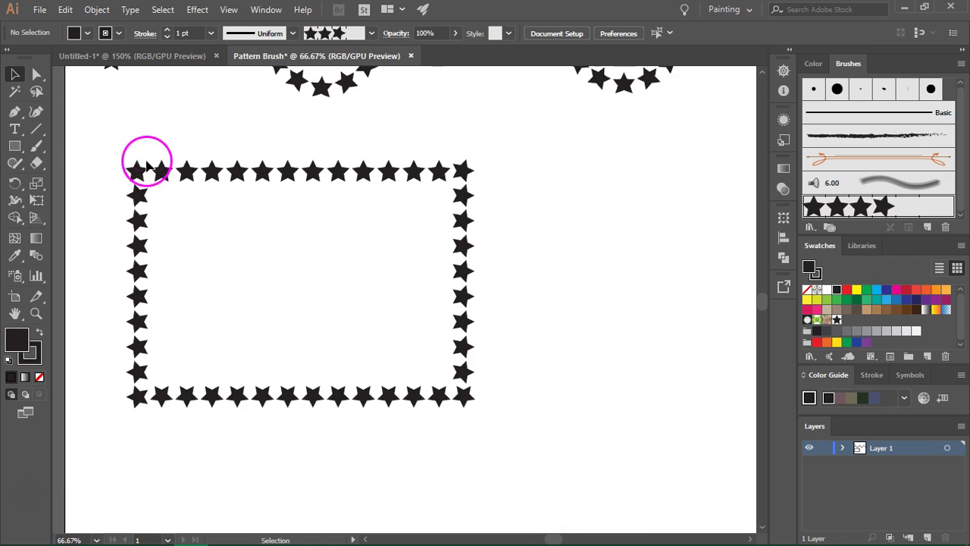
scroll(143, 175, "down", 1)
scroll(121, 227, "up", 4)
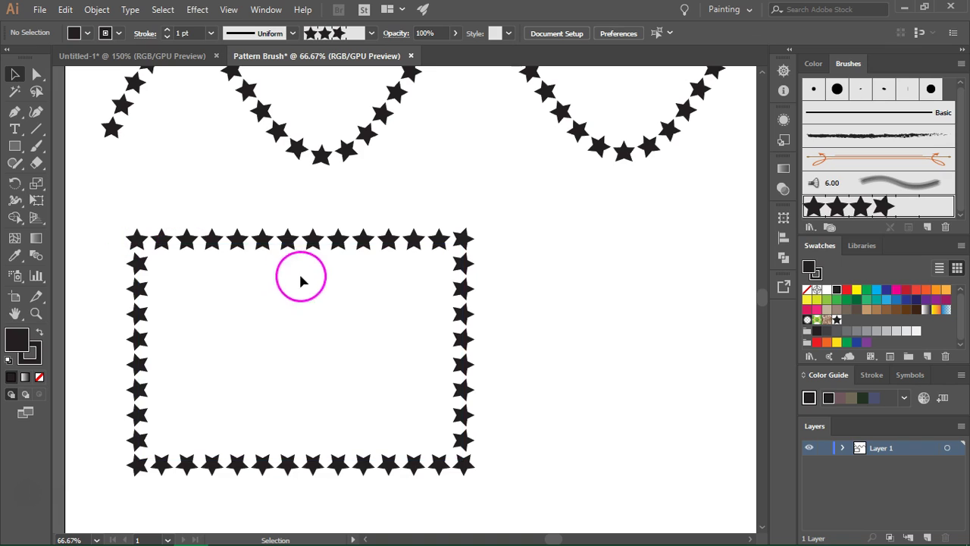
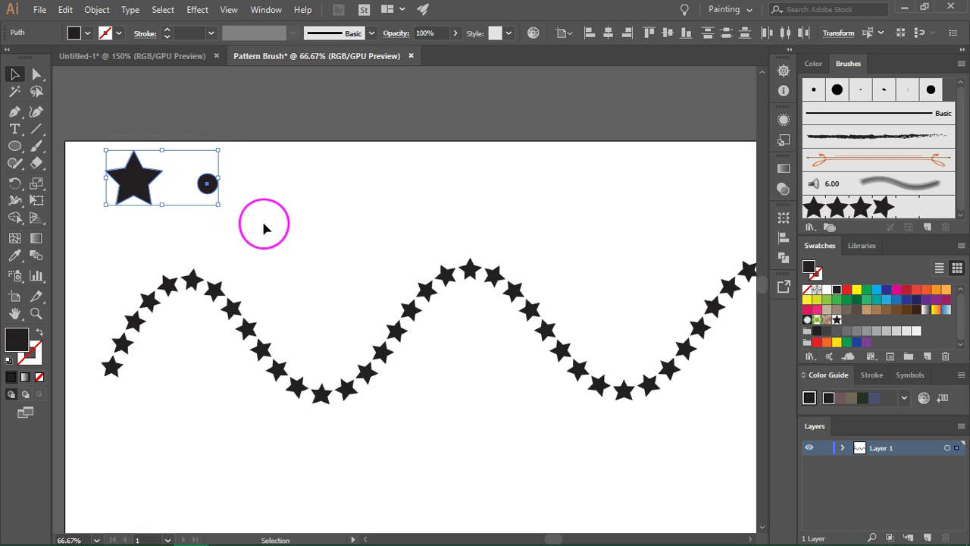
Duplicate the star and dot horizontally by about 4.15 in to extend the row, and deselect the copies
left_click_drag(137, 199, 282, 193)
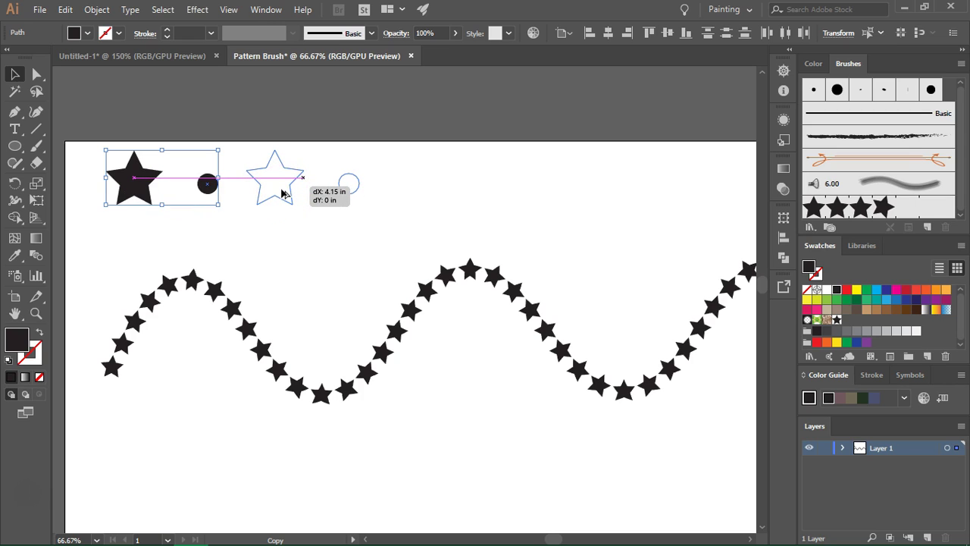
left_click_drag(282, 194, 281, 193)
left_click(311, 238)
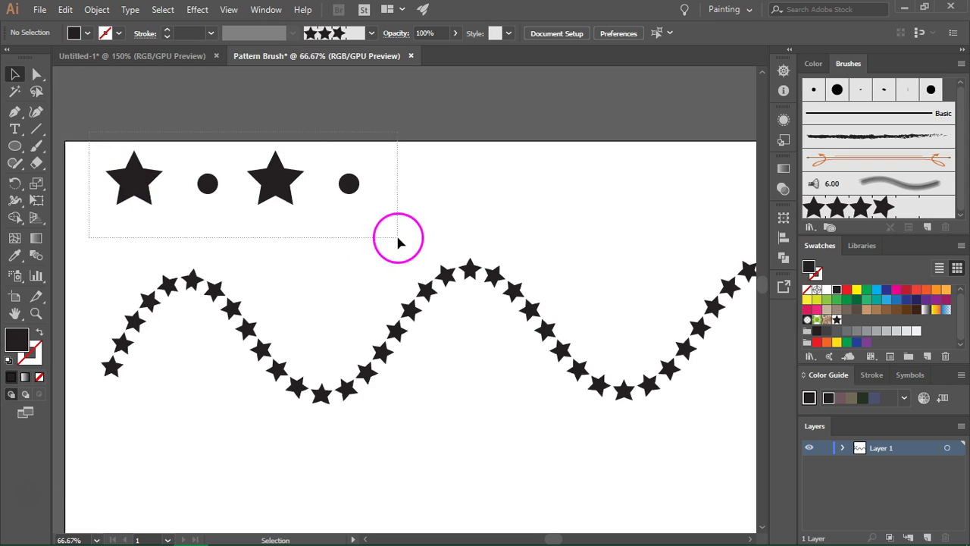
Create a new pattern brush named Stars and Dots from the row of two stars and two dots
left_click_drag(398, 238, 402, 237)
left_click_drag(277, 184, 879, 218)
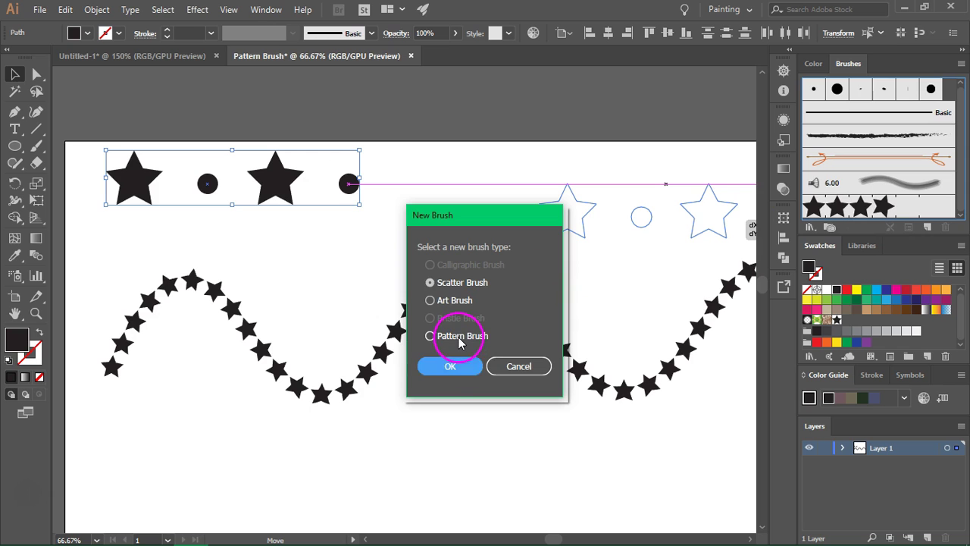
left_click(459, 338)
left_click(451, 369)
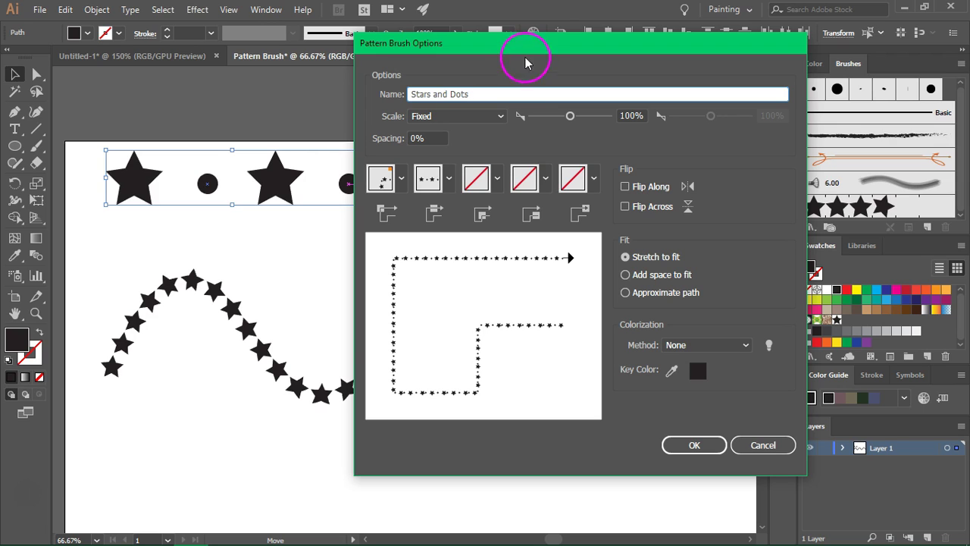
Set the Stars and Dots brush to a fixed scale of 42% and a spacing of 10%
left_click_drag(570, 116, 549, 121)
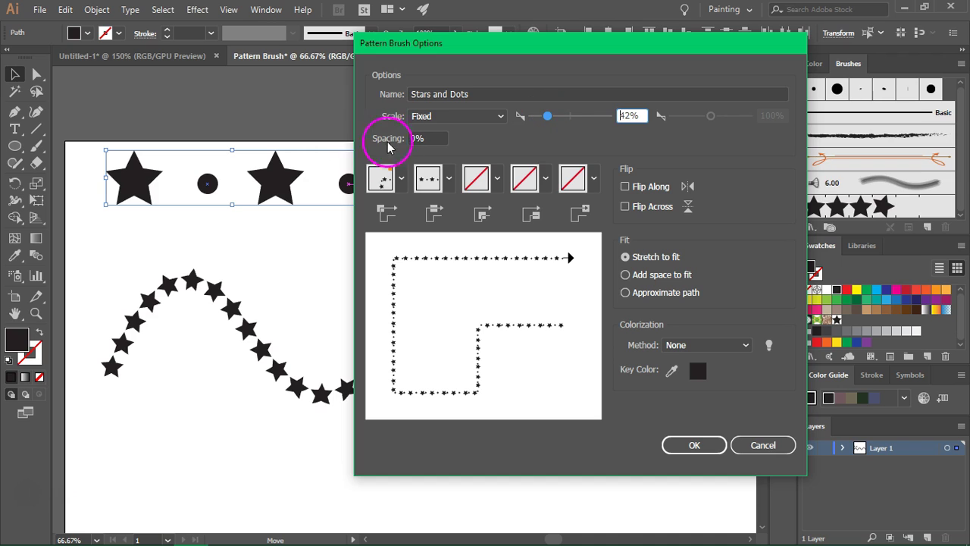
left_click(414, 137)
type("1")
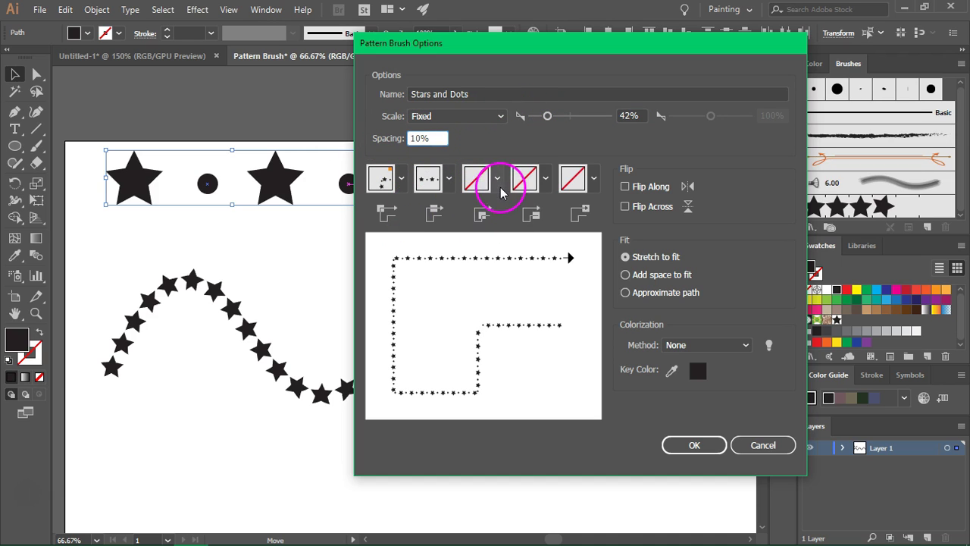
Set the brush's inner corner tile to Auto-Centered and its fit to Approximate path
left_click(498, 184)
left_click(424, 277)
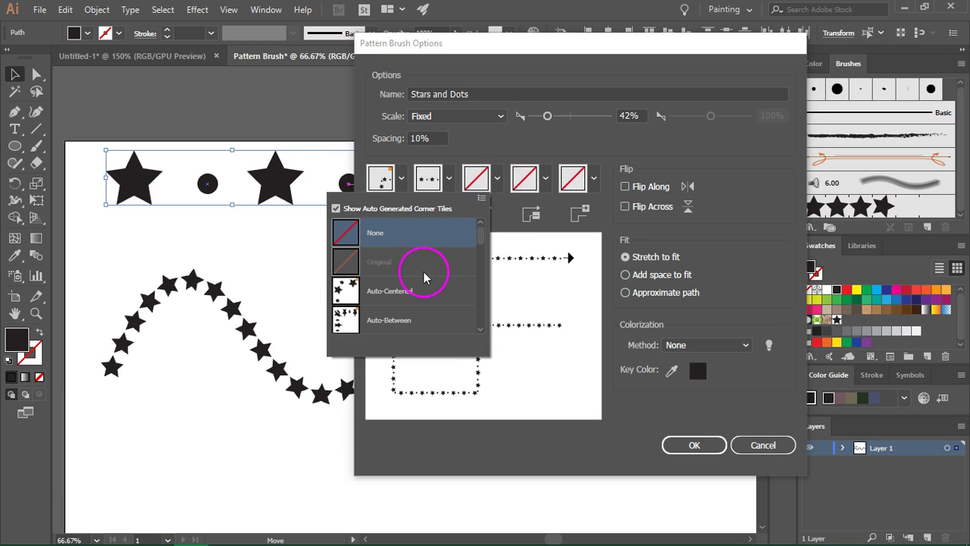
left_click(415, 293)
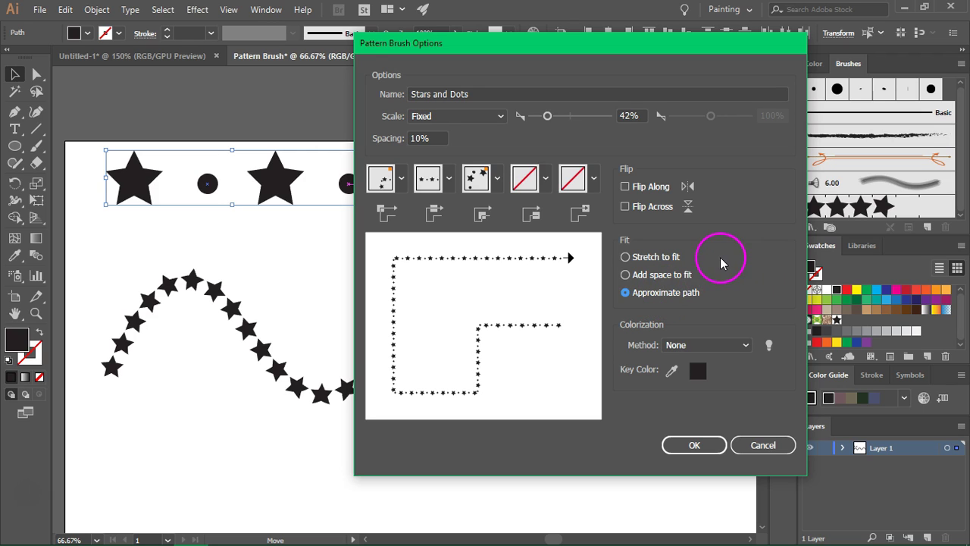
Set the brush's colorization method to Hue Shift and accept the brush options
left_click(723, 345)
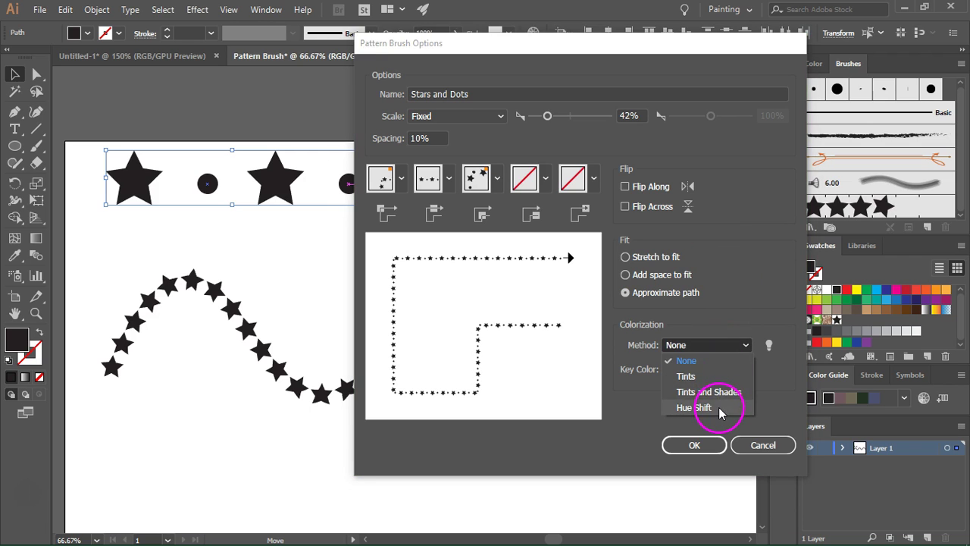
left_click(693, 407)
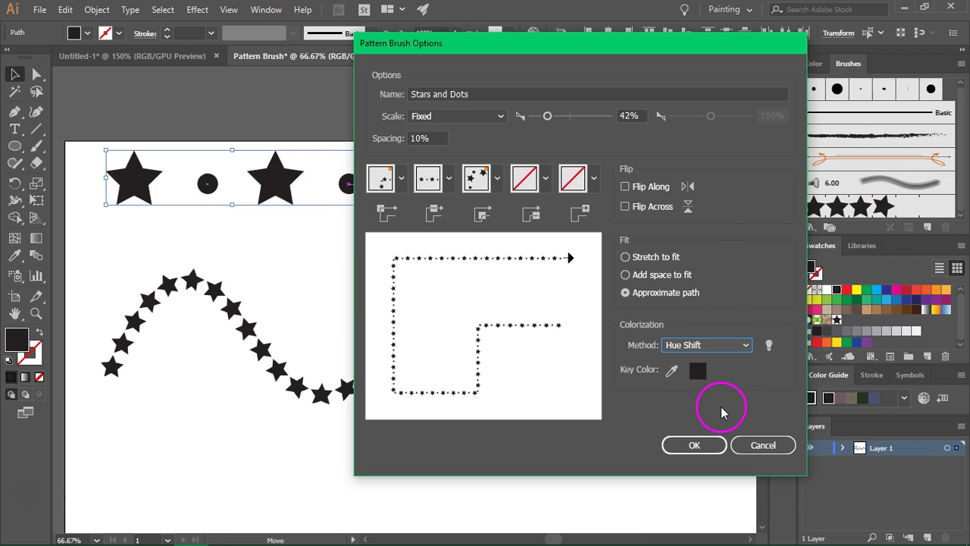
left_click(691, 445)
Duplicate the star-patterned wavy path and place the copy directly below the original
scroll(626, 178, "down", 3)
scroll(616, 145, "down", 1)
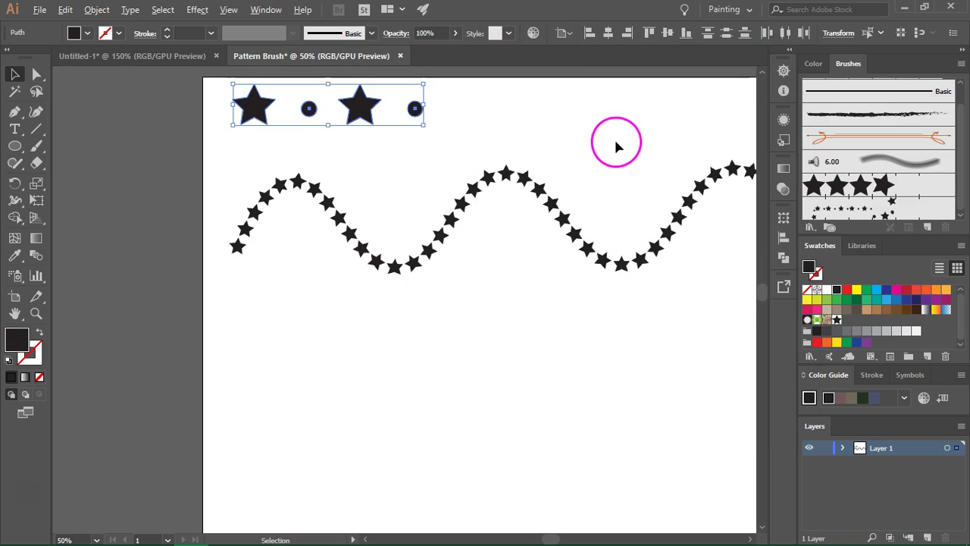
scroll(619, 189, "down", 2)
left_click_drag(553, 538, 556, 540)
left_click(358, 306)
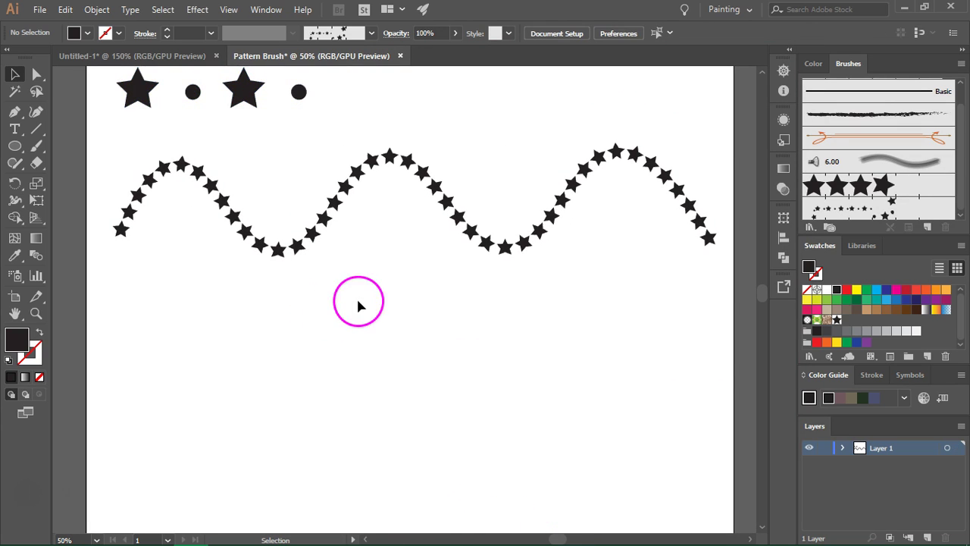
left_click(298, 248)
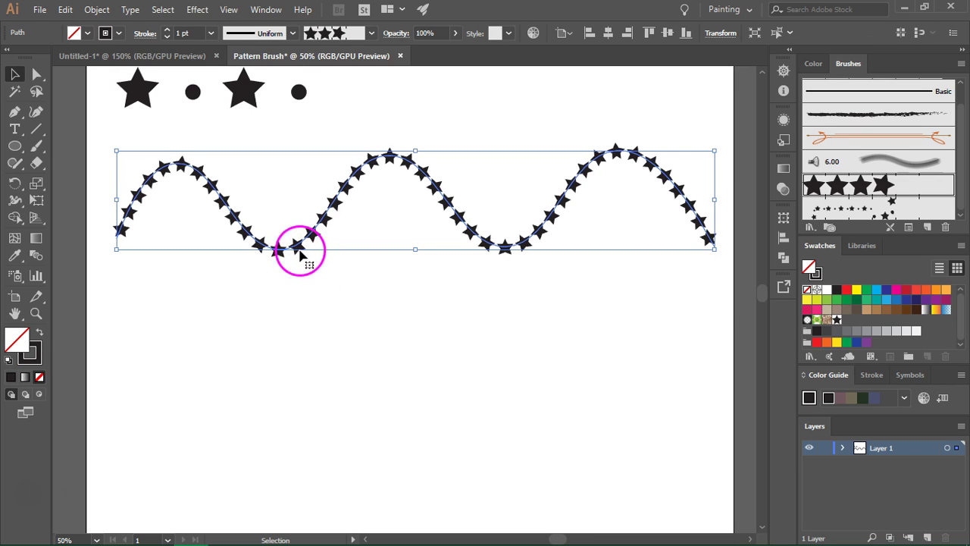
mouse_move(299, 249)
left_mouse_down()
mouse_move(305, 273)
mouse_move(292, 348)
left_mouse_up()
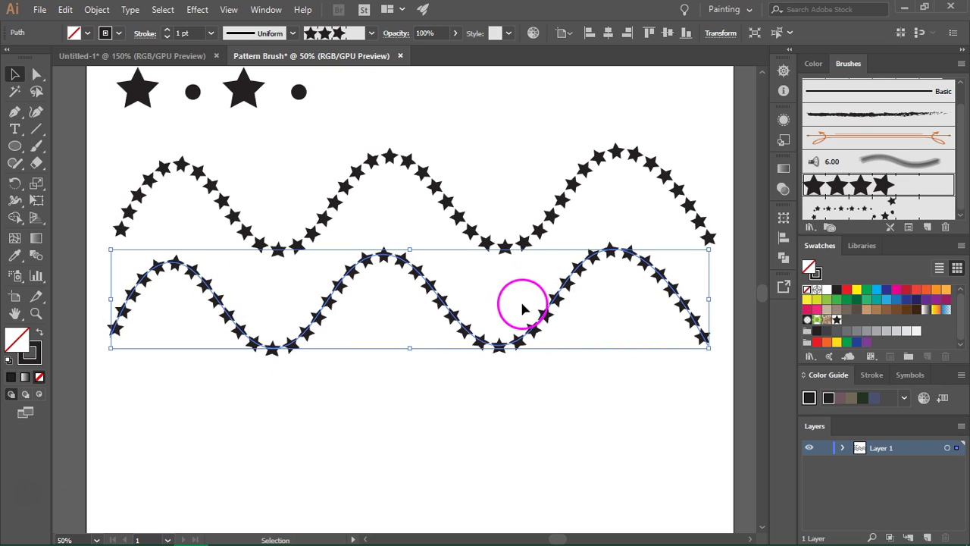
Apply the Stars and Dots pattern brush to the lower wavy path and deselect it
scroll(864, 148, "down", 1)
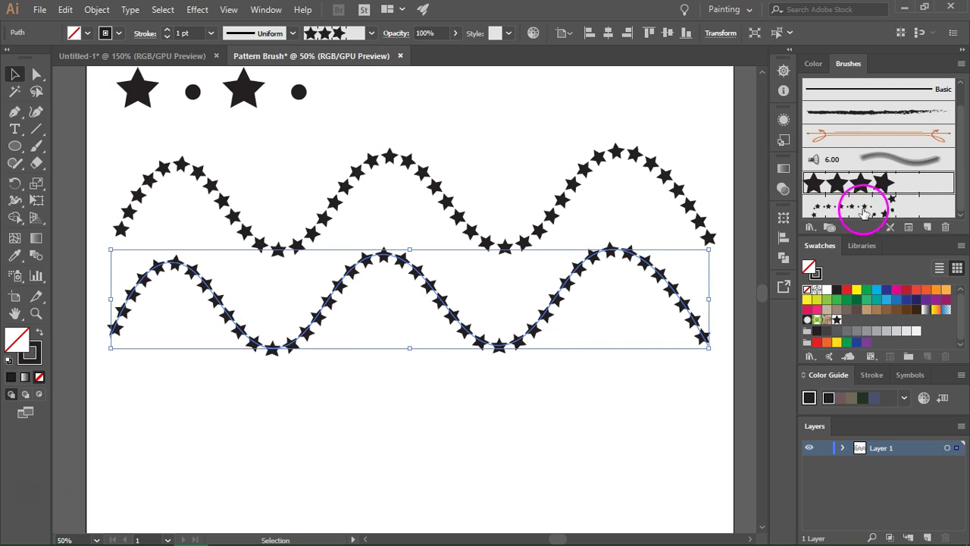
left_click(873, 209)
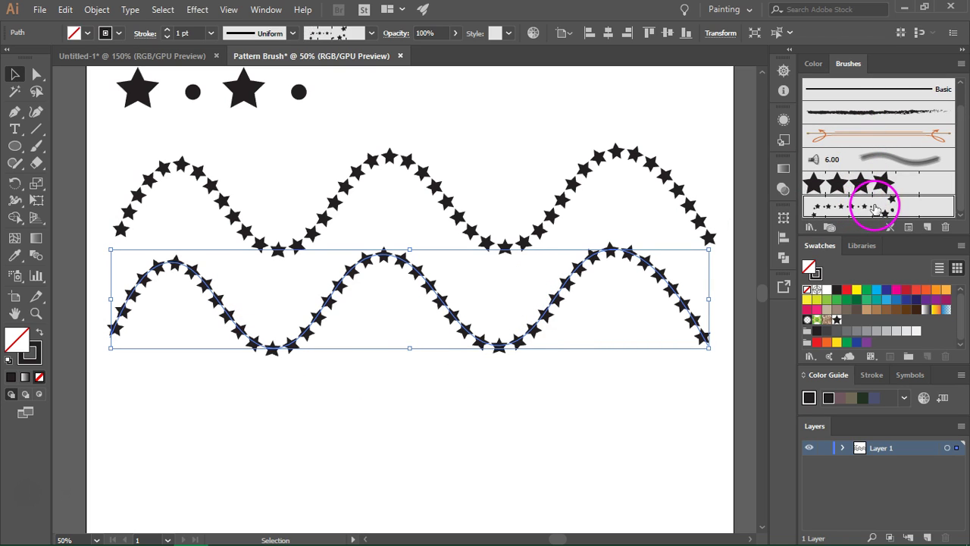
left_click(414, 427)
scroll(432, 169, "down", 1)
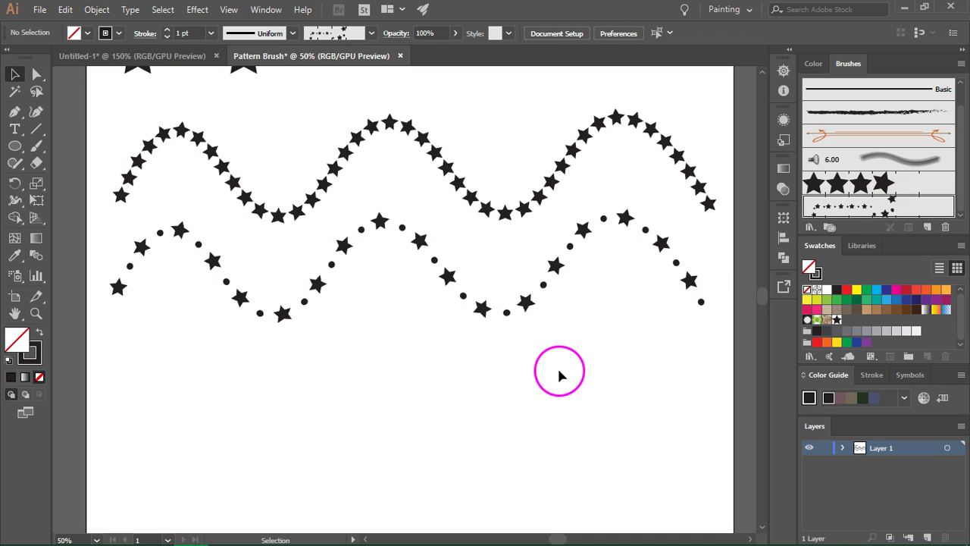
scroll(199, 324, "down", 1)
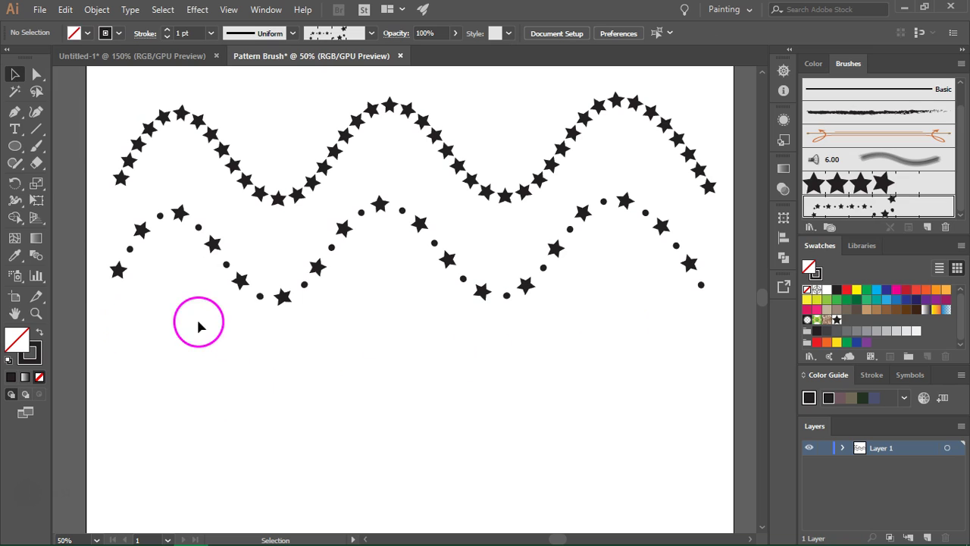
Draw a circle below the wavy paths with the Ellipse tool and apply the Stars and Dots brush to it
left_click(15, 146)
left_click(67, 182)
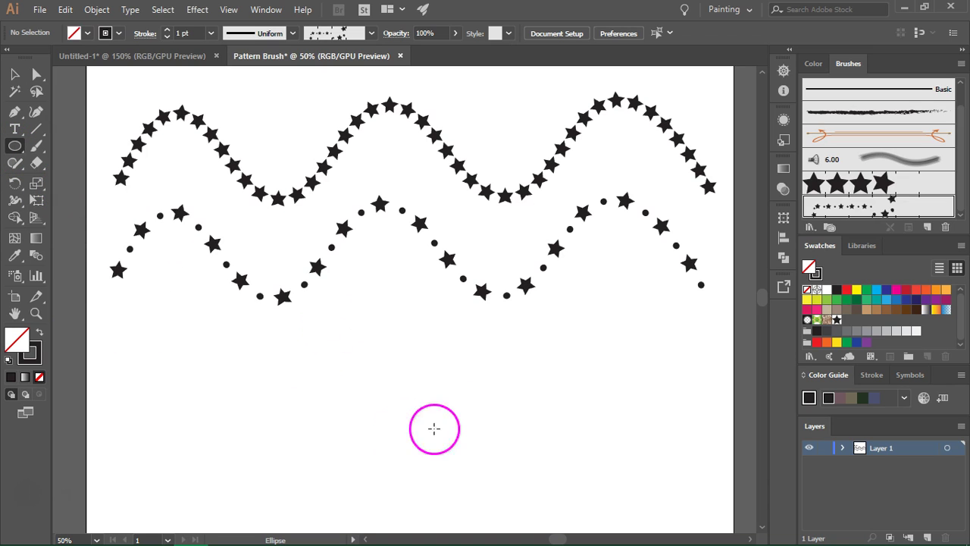
mouse_move(180, 362)
left_mouse_down()
mouse_move(290, 453)
mouse_move(336, 470)
mouse_move(340, 522)
left_mouse_up()
left_click(864, 206)
scroll(409, 228, "down", 4)
left_click(15, 74)
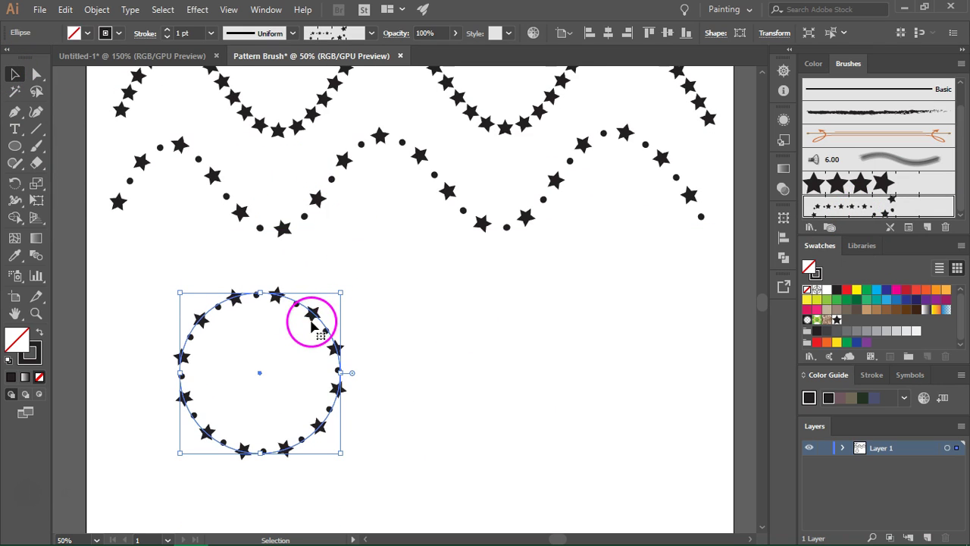
Set the circle's stroke weight to 0.5 pt to preview the smaller pattern, and delete the circle
left_click(211, 32)
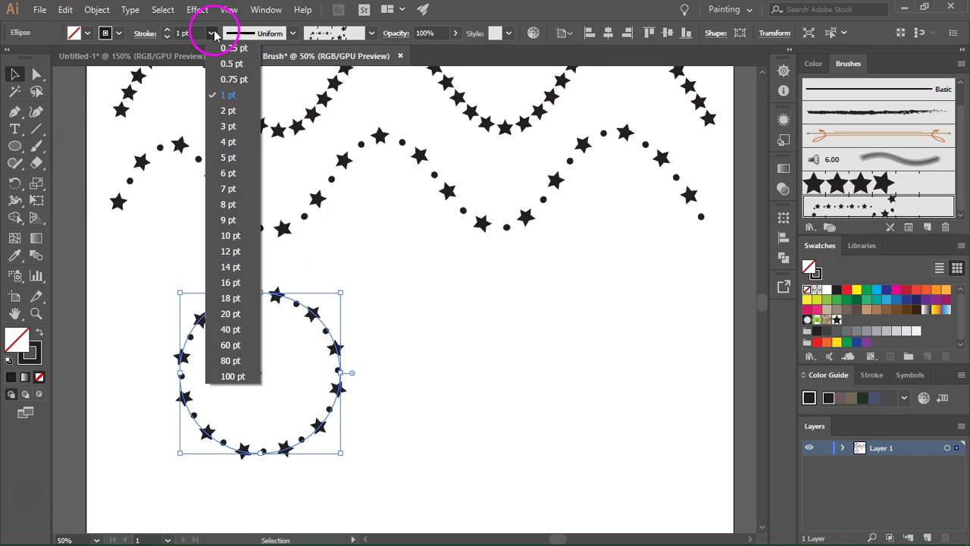
left_click(252, 67)
left_click(445, 321)
scroll(369, 232, "down", 1)
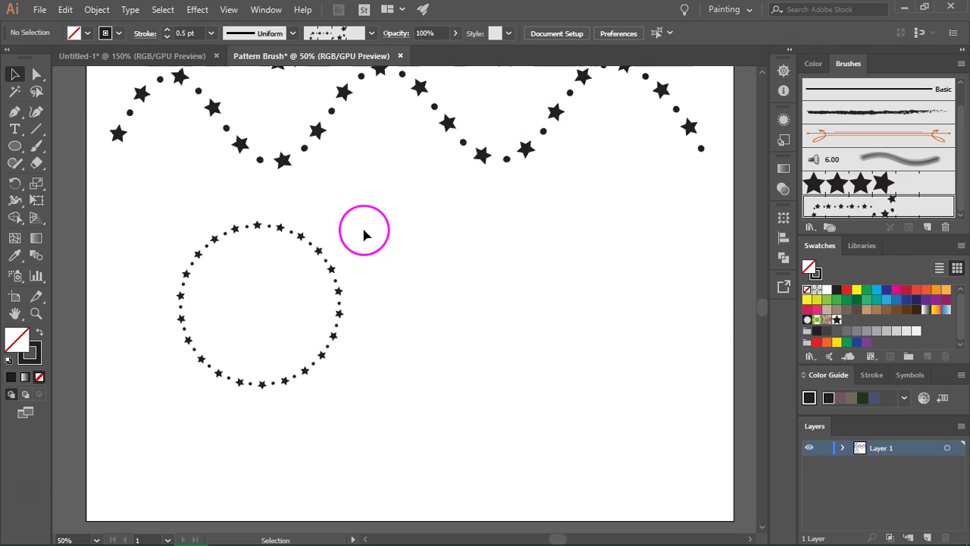
scroll(364, 231, "up", 2)
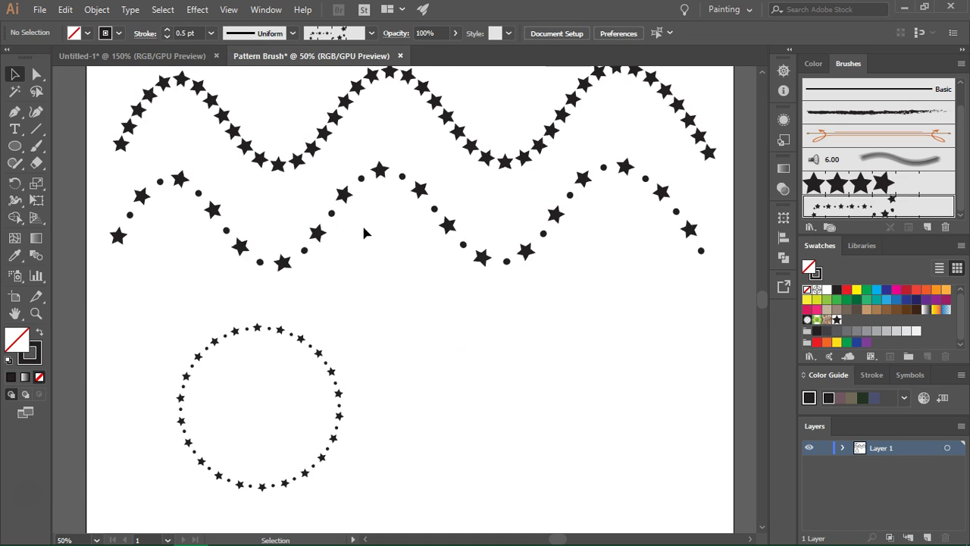
left_click(256, 323)
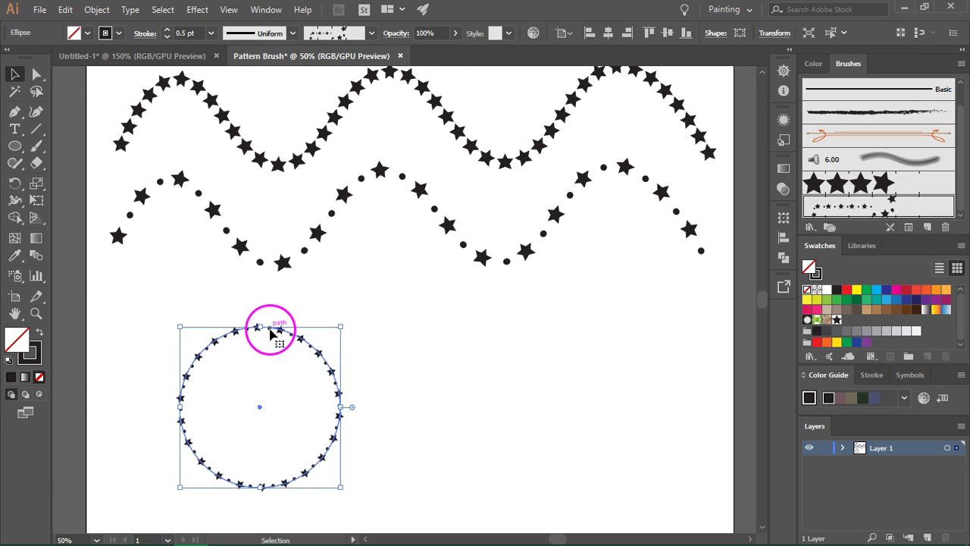
key("Delete")
Draw a rectangle in the empty area below the two wavy paths
left_click(15, 147)
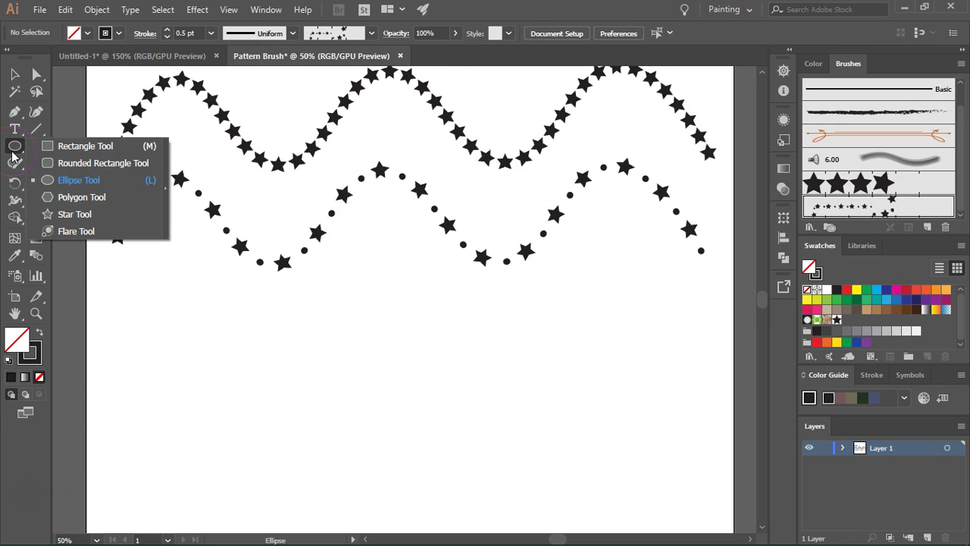
left_click(52, 147)
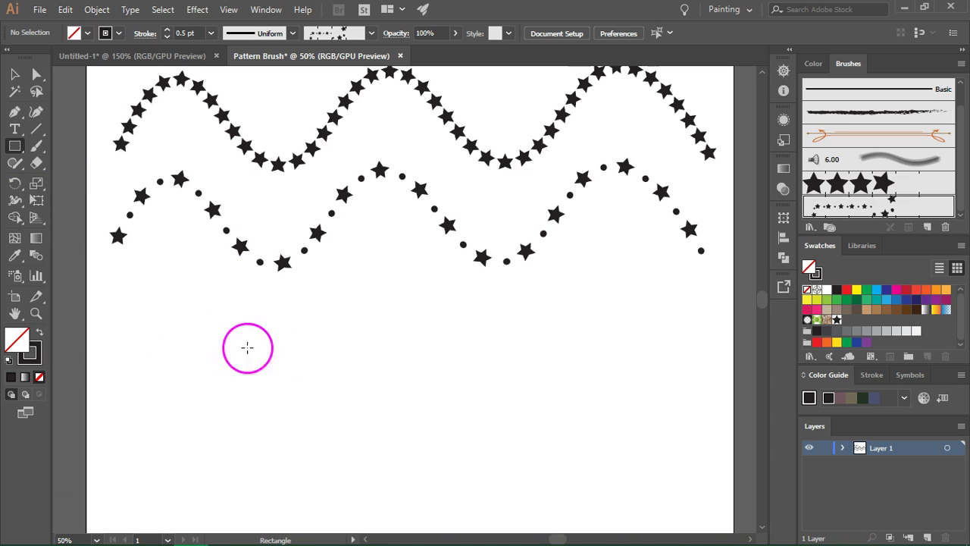
mouse_move(147, 317)
left_mouse_down()
mouse_move(342, 438)
mouse_move(399, 488)
left_mouse_up()
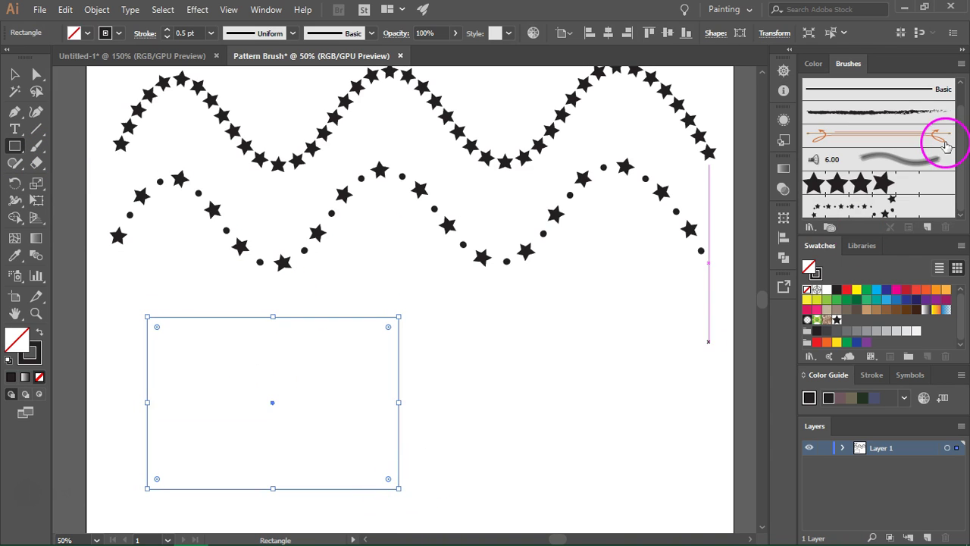
Apply the Stars and Dots brush to the rectangle to check its corners, and delete the rectangle
left_click(868, 215)
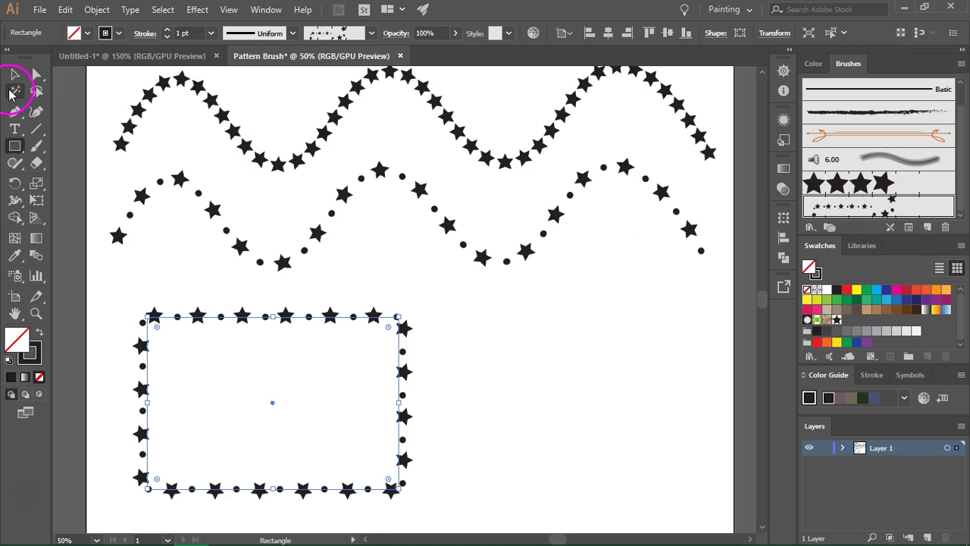
left_click(14, 74)
left_click(429, 336)
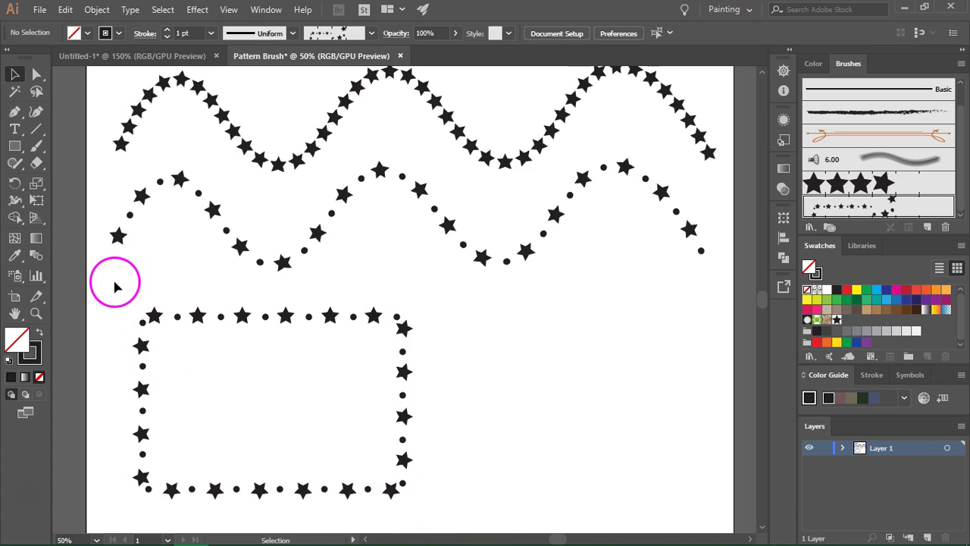
left_click_drag(134, 308, 220, 392)
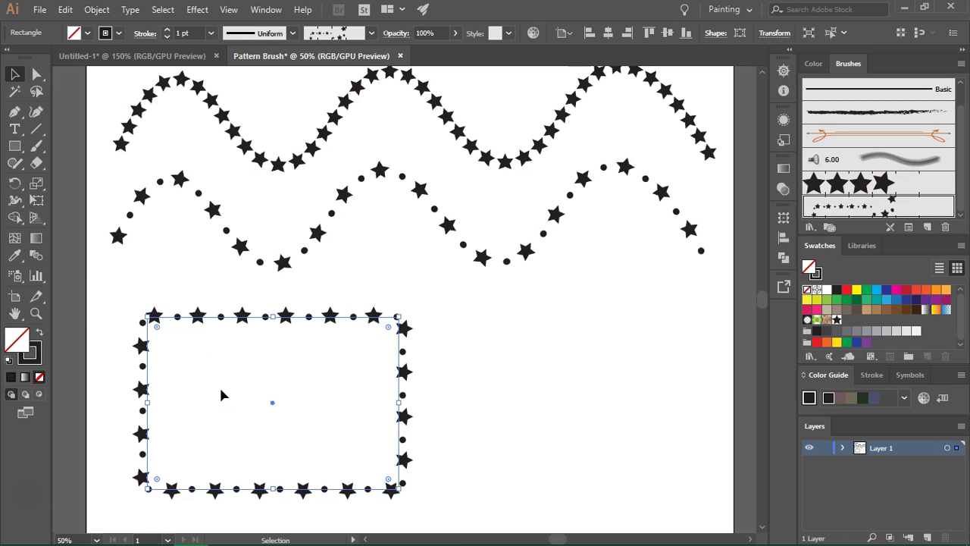
key("Delete")
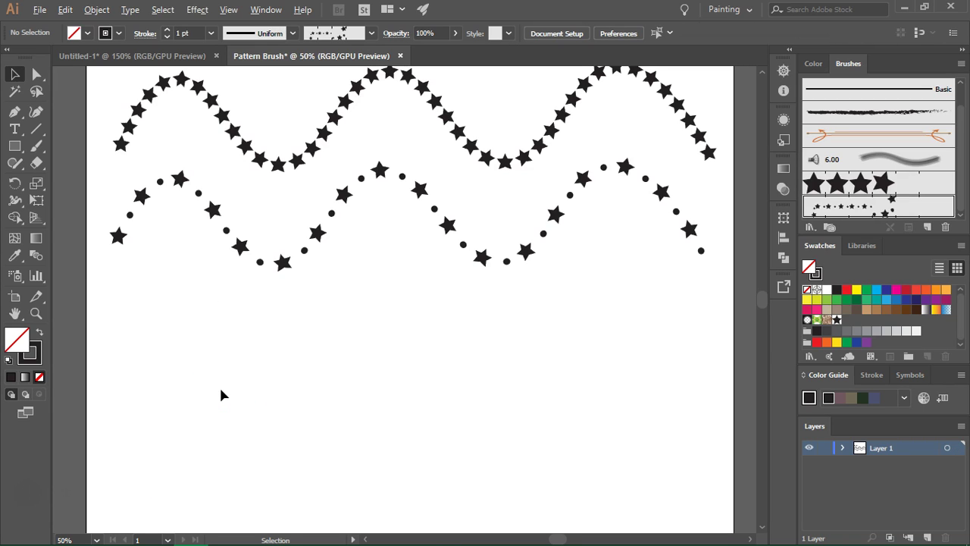
Examine the finished wavy brush examples in the Untitled-1 document and return to the Pattern Brush document
left_click(176, 54)
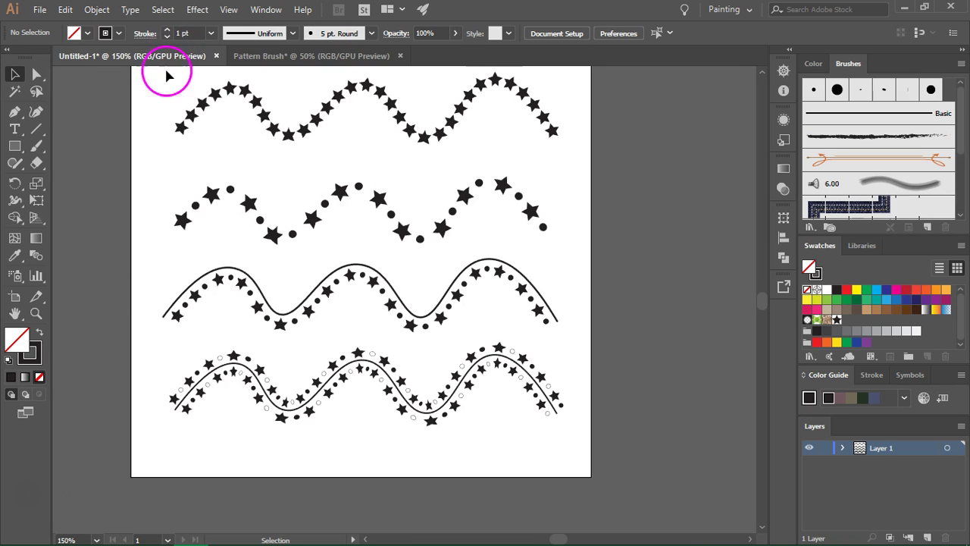
scroll(143, 290, "up", 1)
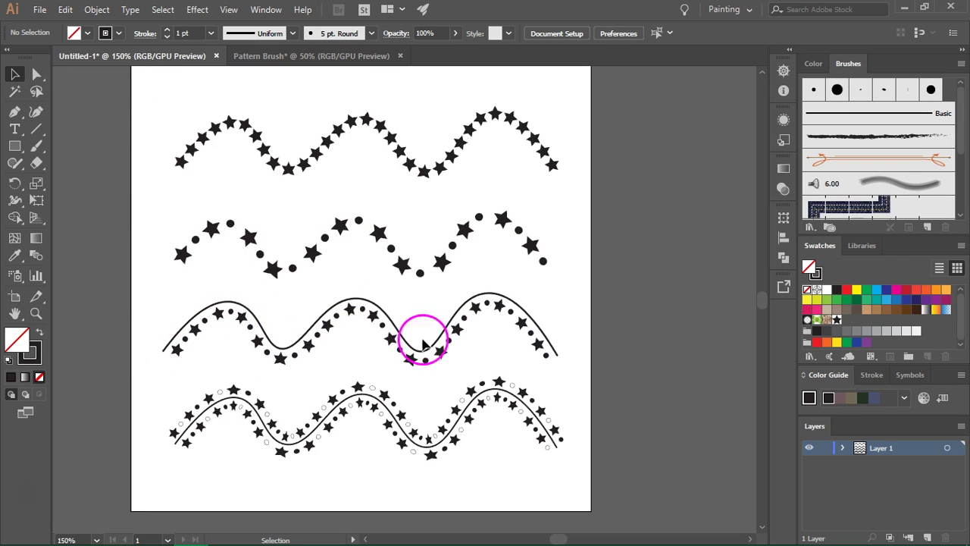
left_click(246, 56)
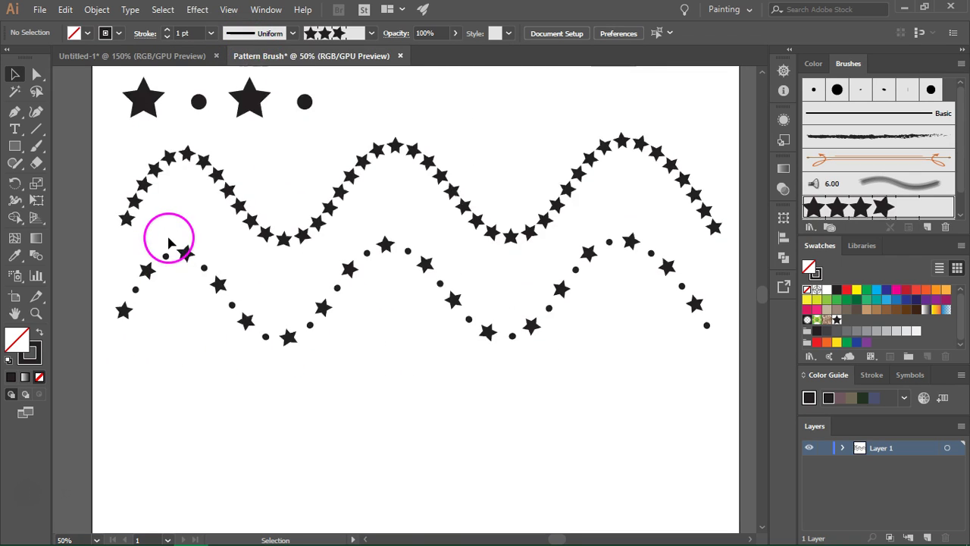
Draw a horizontal straight line with no fill and a 10 pt stroke just above the row of stars and dots
scroll(168, 243, "up", 5)
left_click_drag(97, 218, 328, 286)
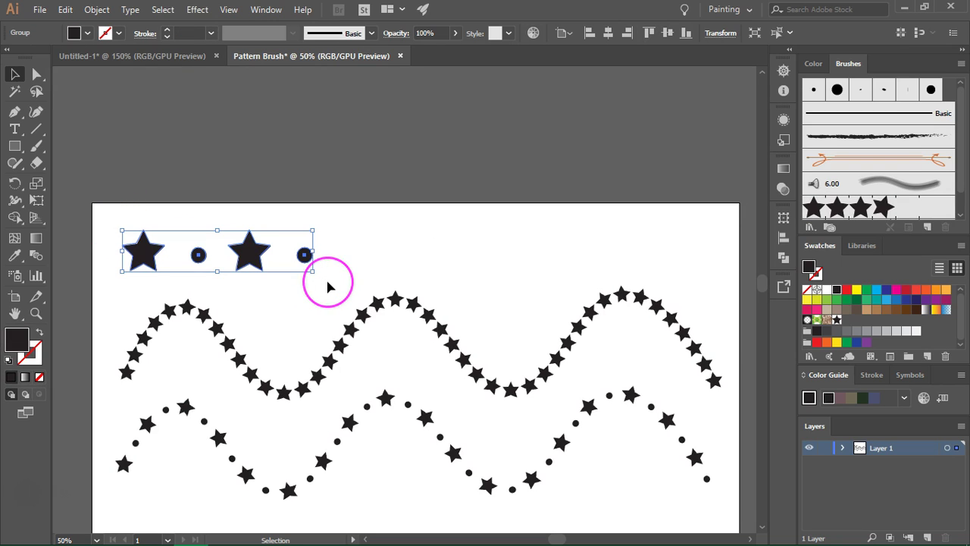
left_click(336, 264)
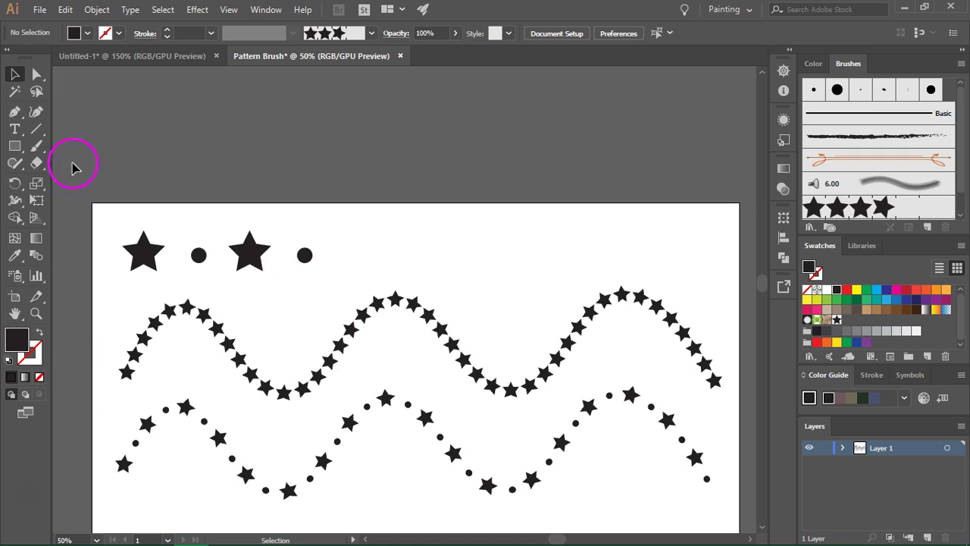
left_click(36, 129)
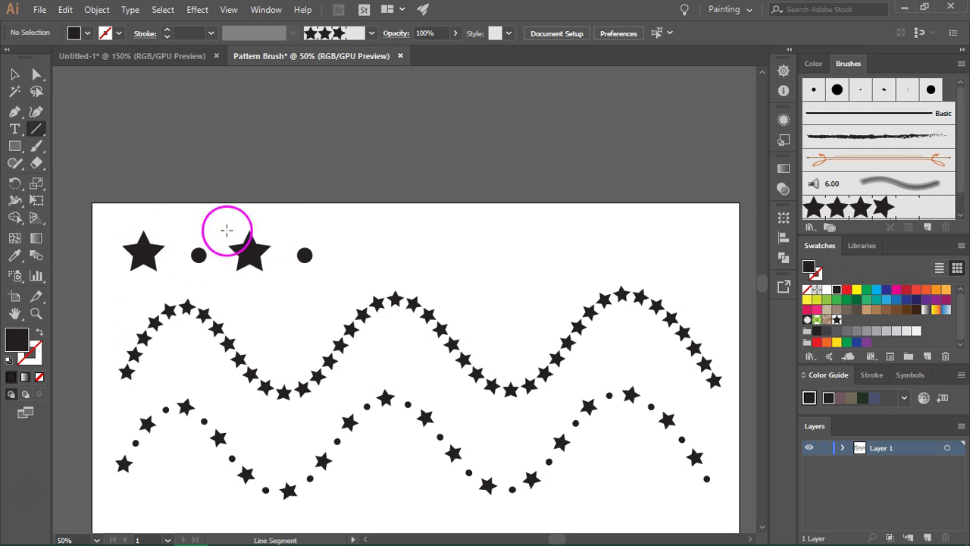
left_click(39, 335)
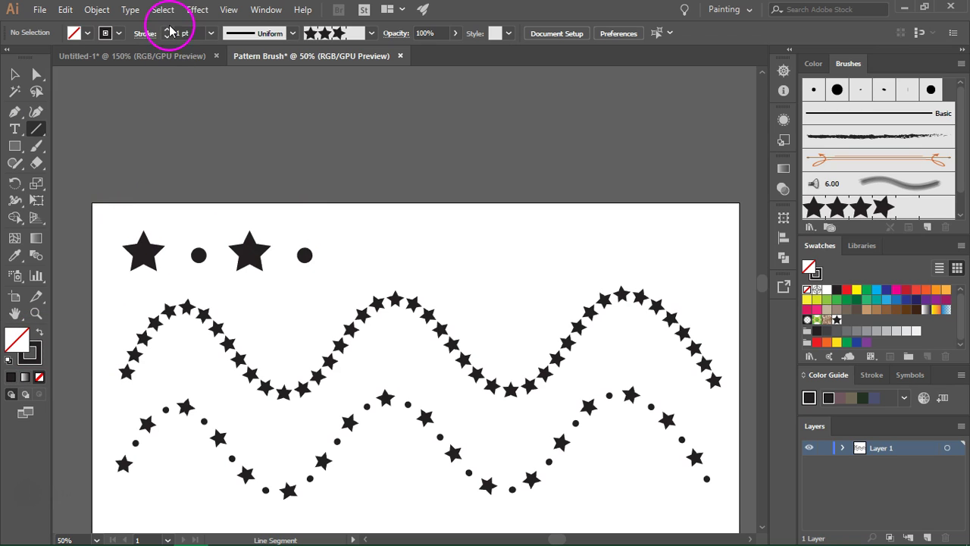
left_click(211, 32)
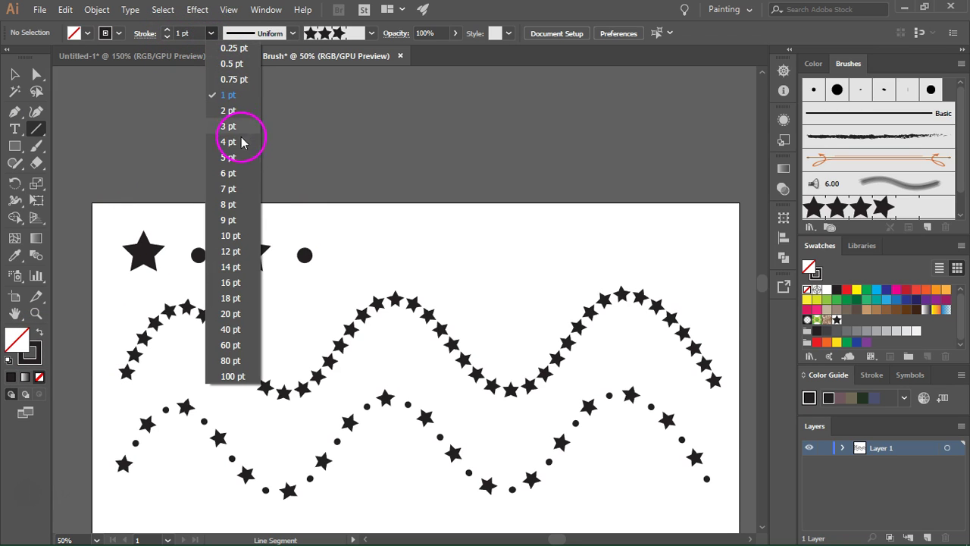
left_click(241, 235)
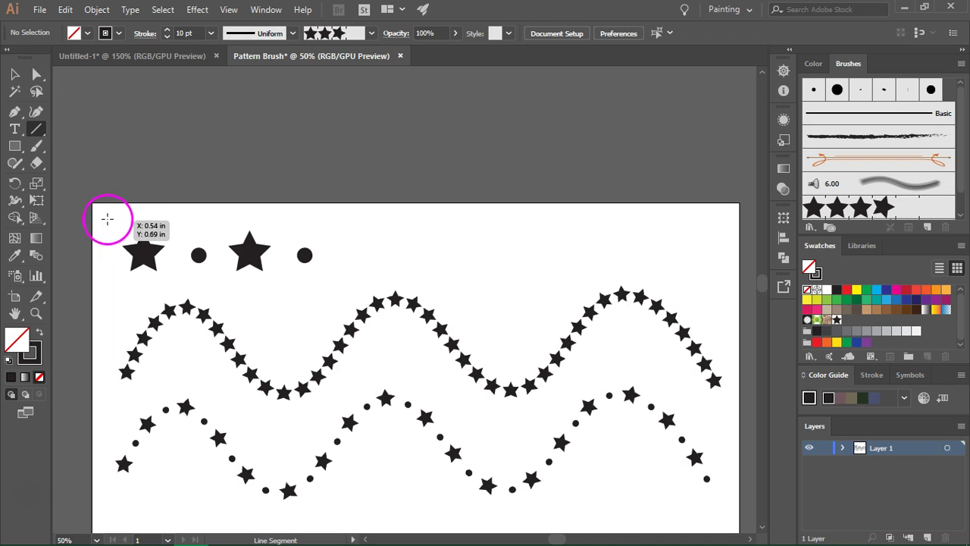
left_click_drag(104, 221, 334, 220)
left_click(15, 74)
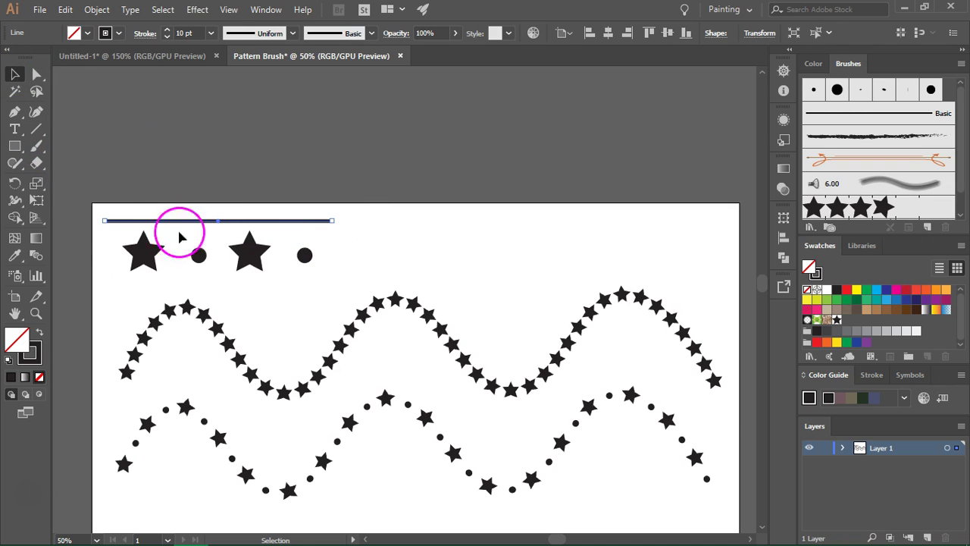
Shift the stars-and-dots row slightly right beneath the line, and make a new pattern brush named Stars 3 from both
left_click(148, 257)
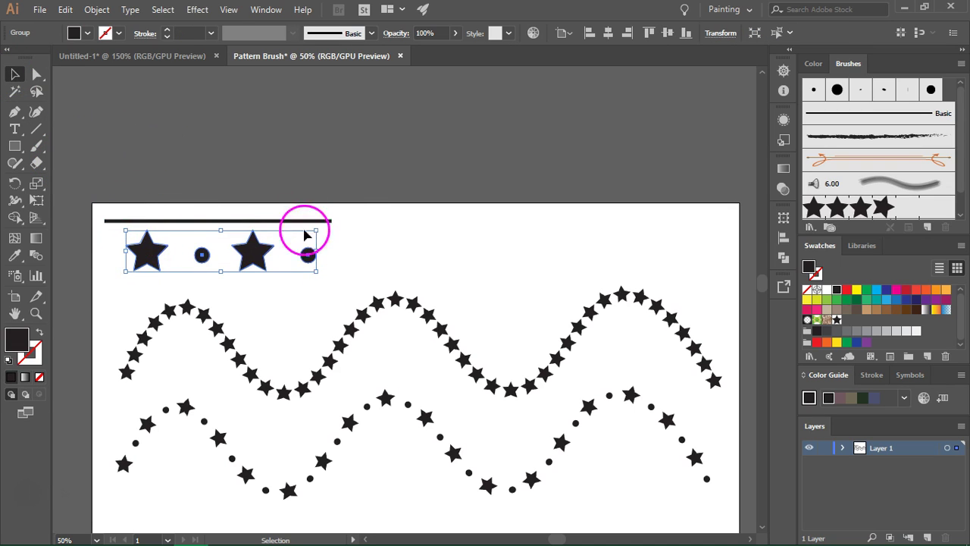
left_click(161, 210)
mouse_move(195, 241)
left_mouse_down()
mouse_move(316, 265)
mouse_move(887, 178)
mouse_move(925, 206)
mouse_move(923, 215)
left_mouse_up()
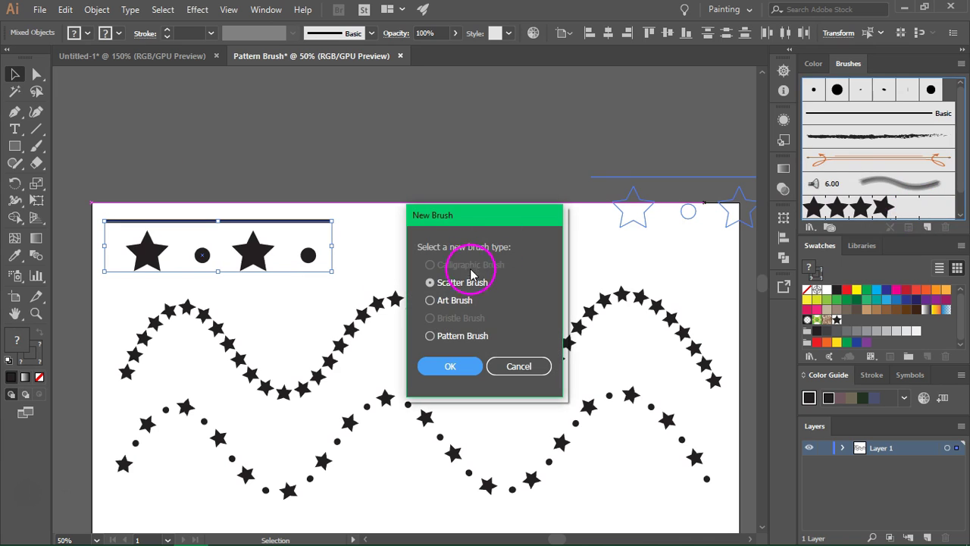
left_click(457, 336)
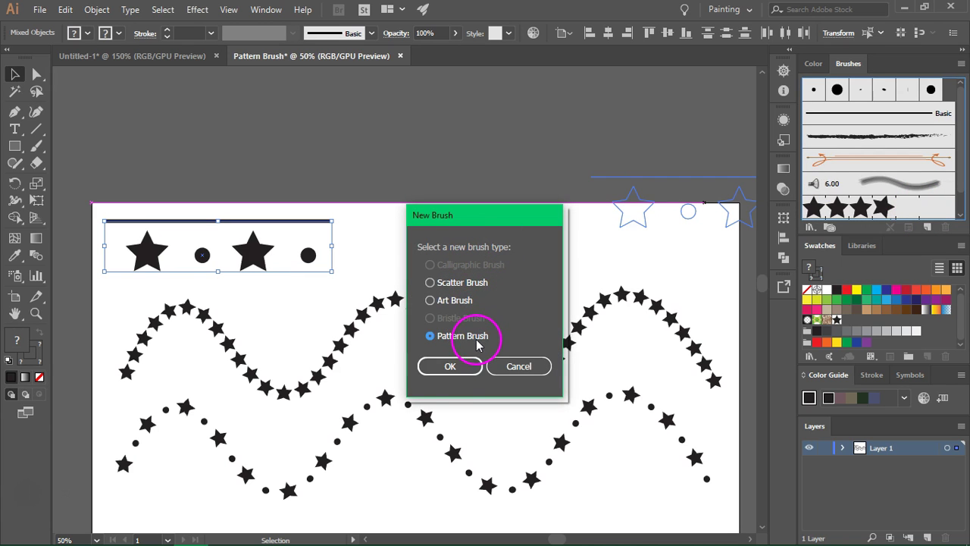
left_click(443, 367)
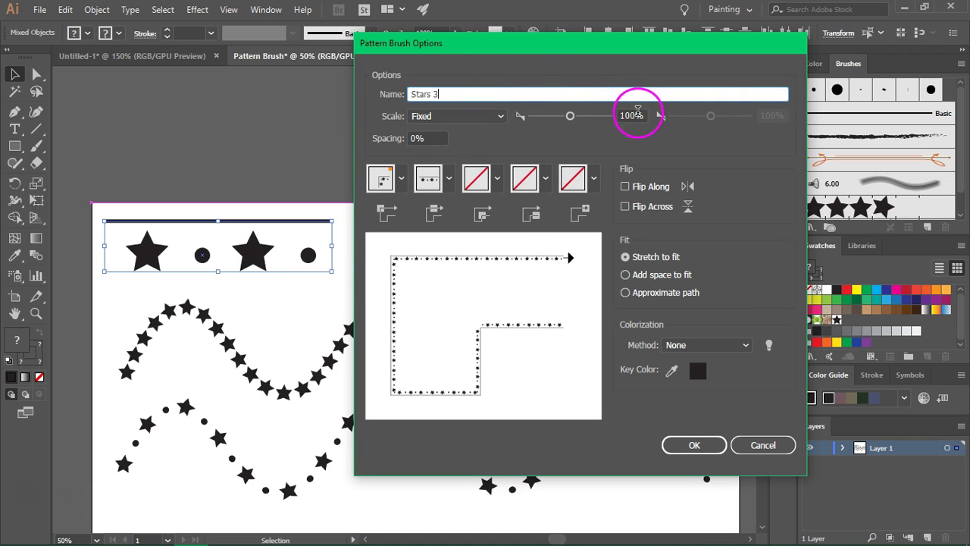
Finish the Stars 3 brush with 40% scale, an Auto-Centered inner corner tile, Approximate path fit and Hue Shift colorization
left_click_drag(629, 115, 624, 118)
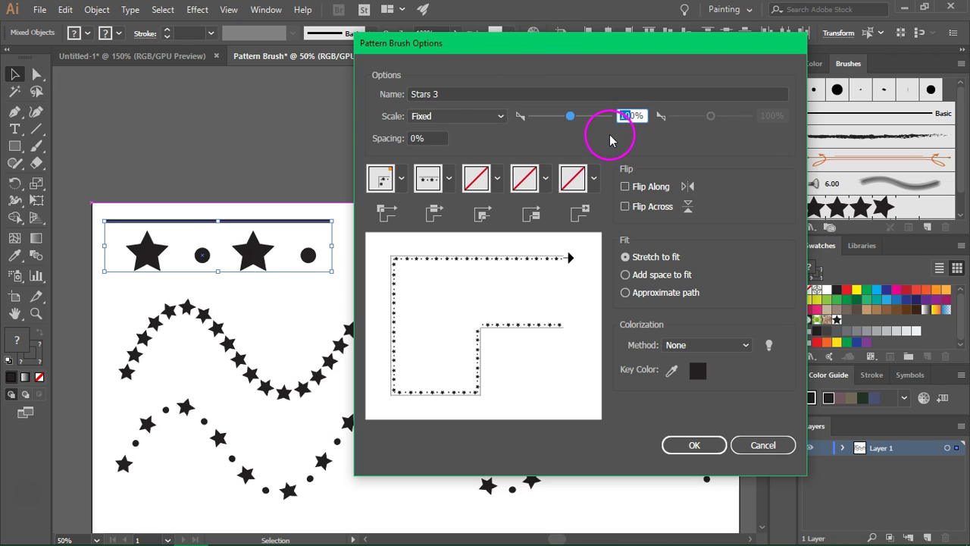
type("40")
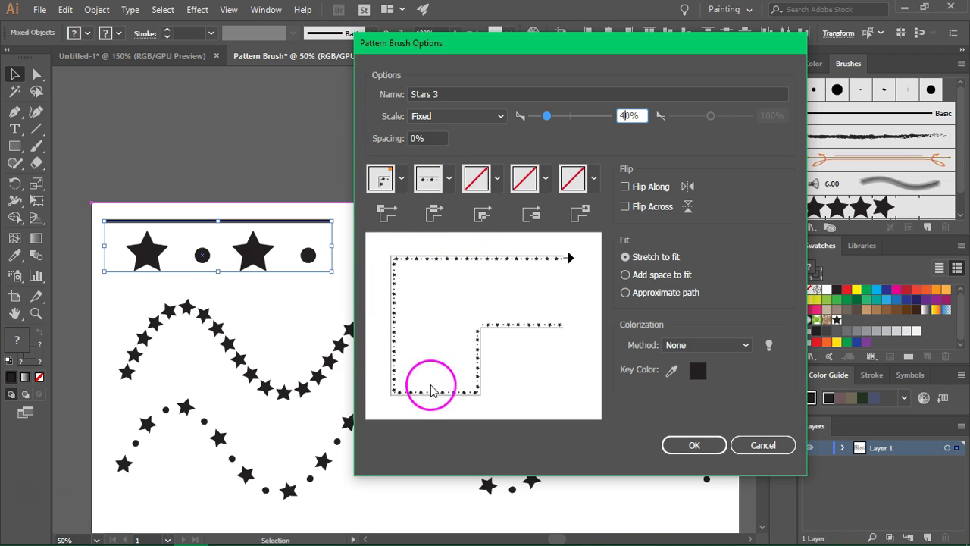
left_click(490, 182)
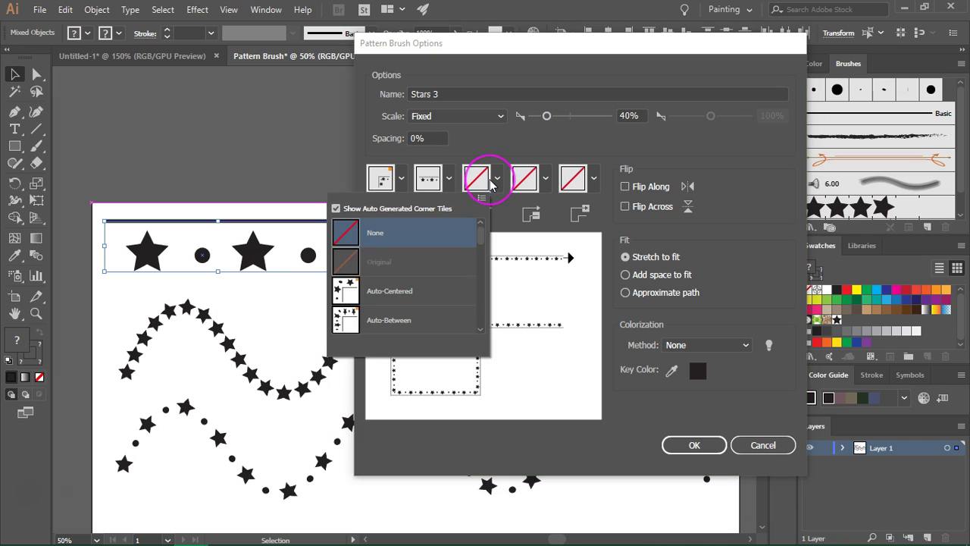
left_click(418, 277)
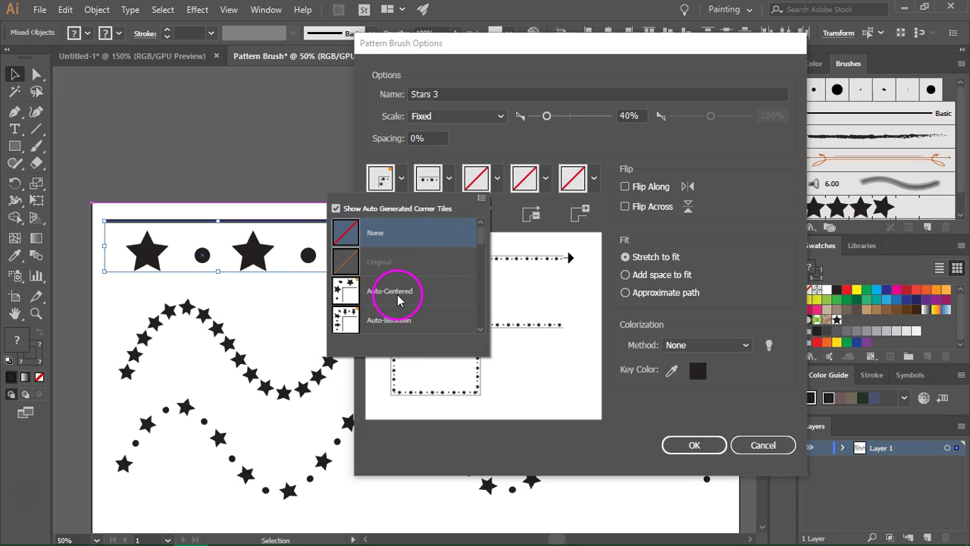
left_click(398, 296)
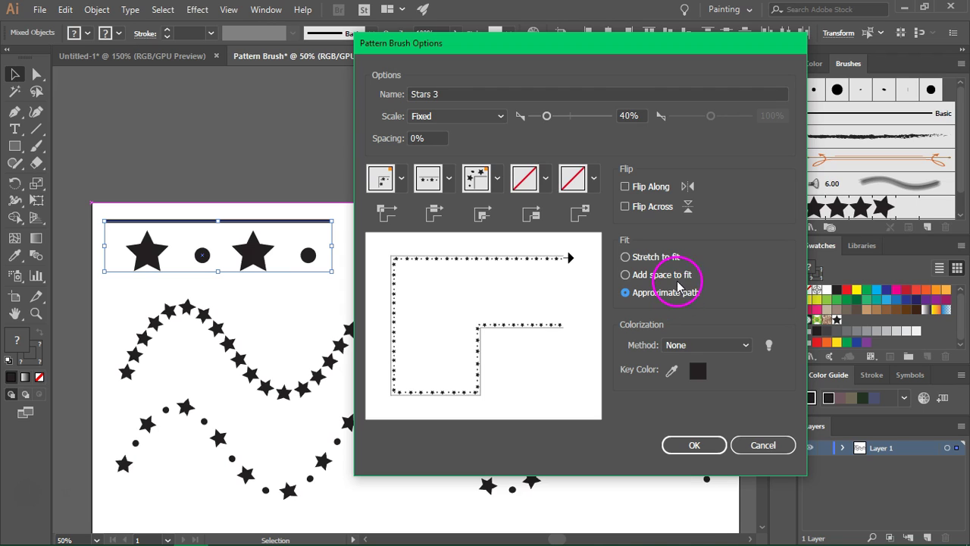
left_click(732, 348)
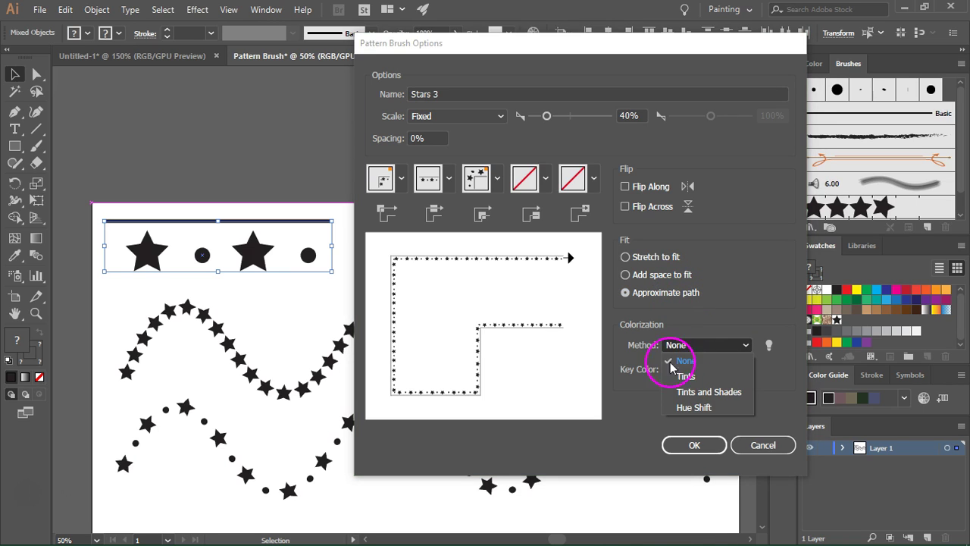
left_click(693, 410)
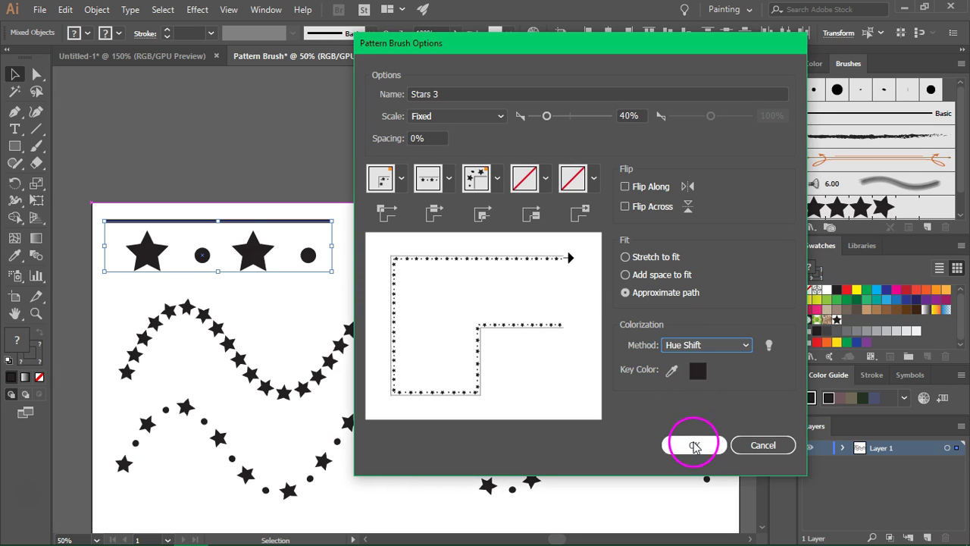
left_click(690, 444)
left_click(547, 288)
Copy the stars-and-dots wavy path below itself and apply the Stars 3 brush to the copy
scroll(531, 227, "down", 6)
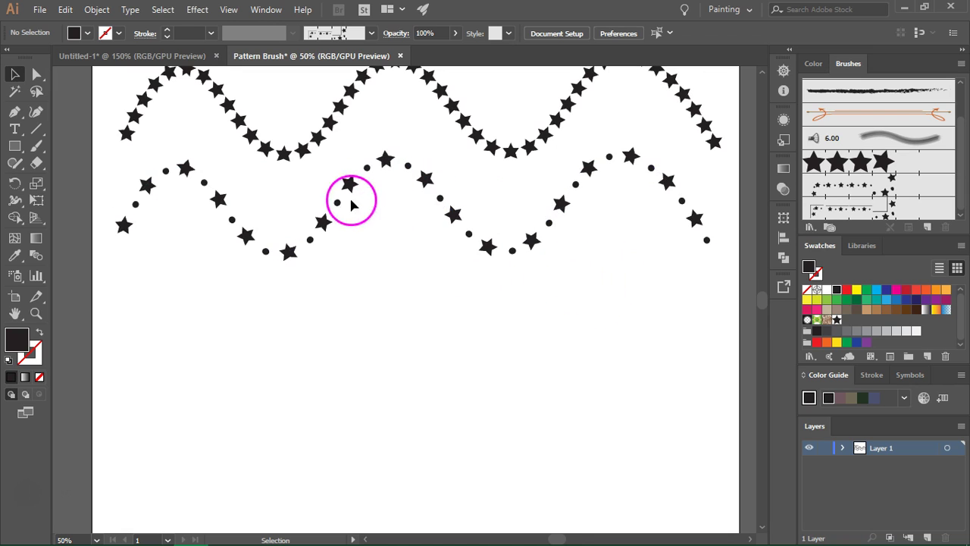
mouse_move(346, 185)
left_mouse_down()
mouse_move(357, 217)
mouse_move(354, 285)
left_mouse_up()
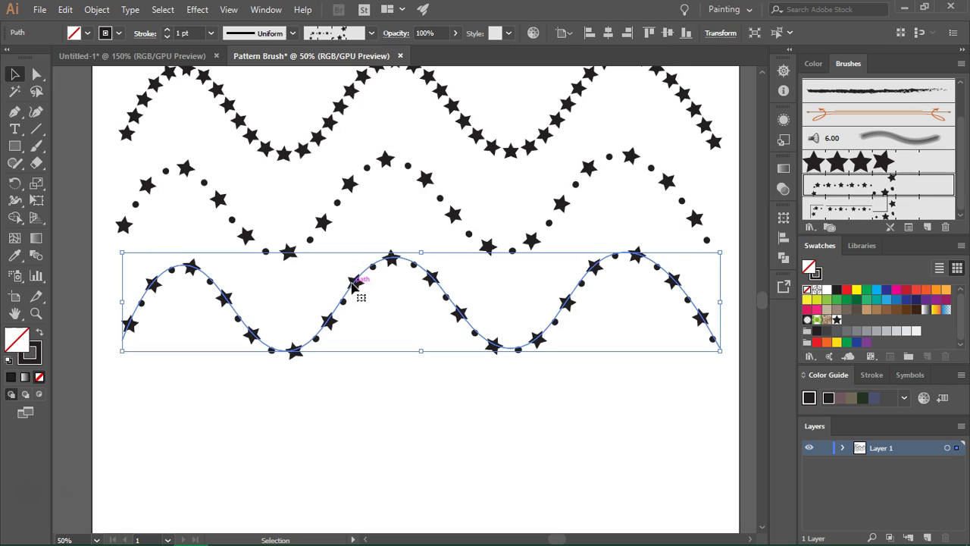
left_click(848, 208)
left_click(400, 391)
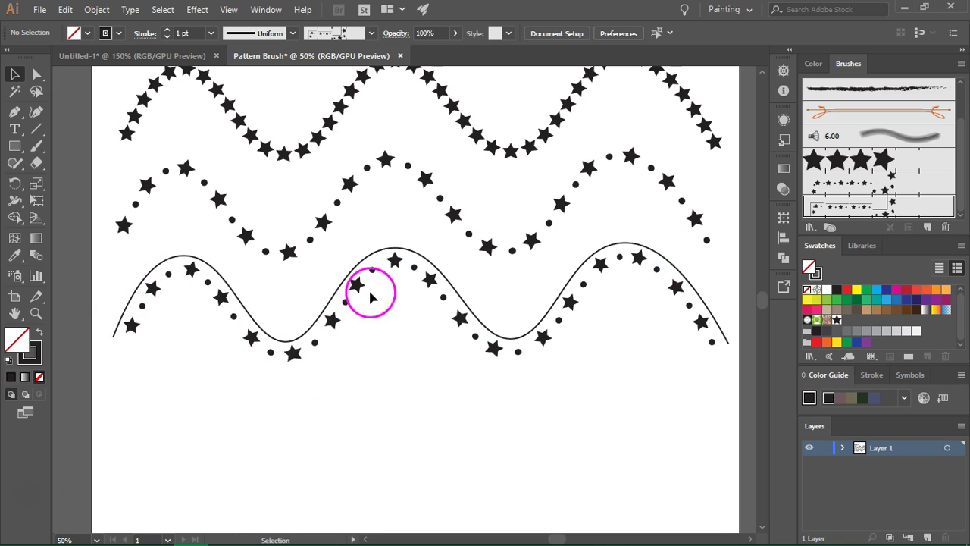
Draw a circle below the wavy paths and apply the Stars 3 brush to it
scroll(585, 338, "down", 3)
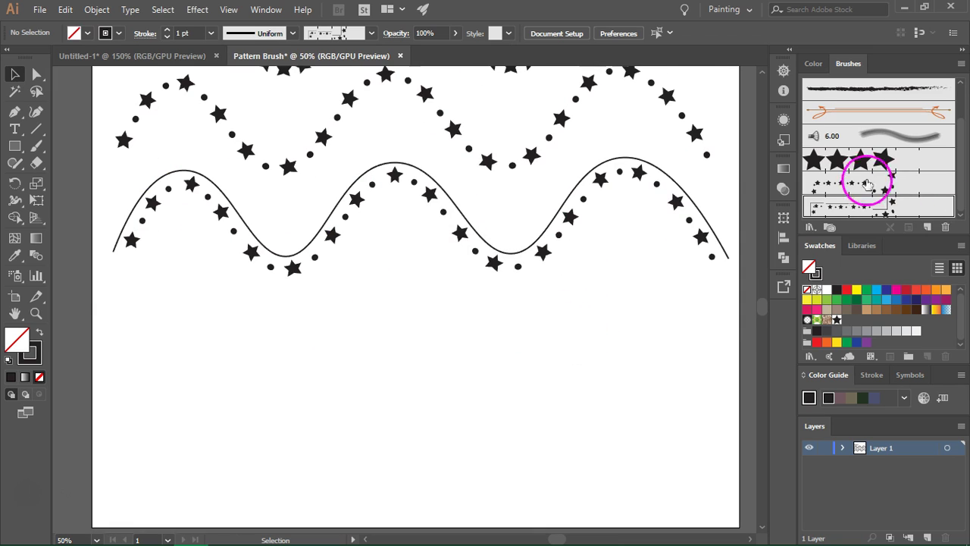
left_click(14, 146)
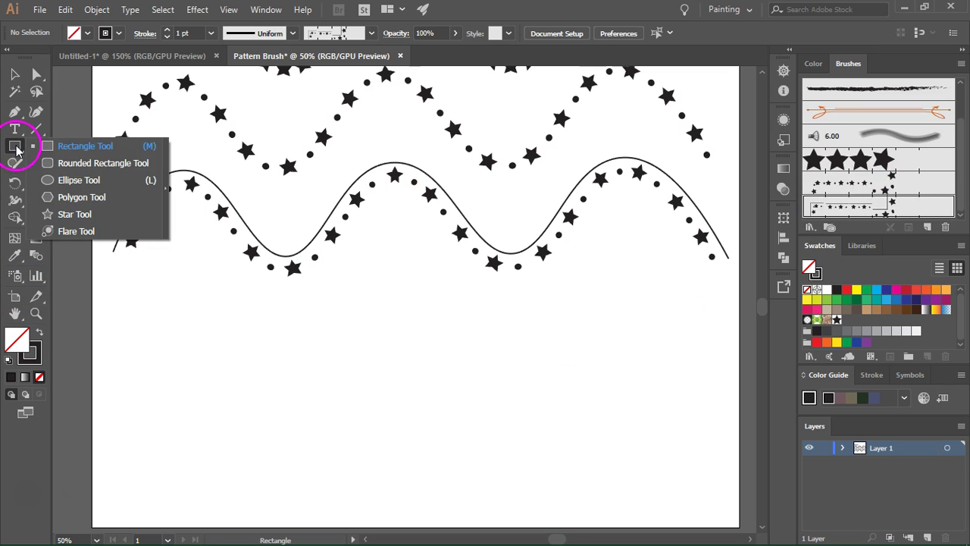
left_click(69, 179)
scroll(356, 402, "down", 2)
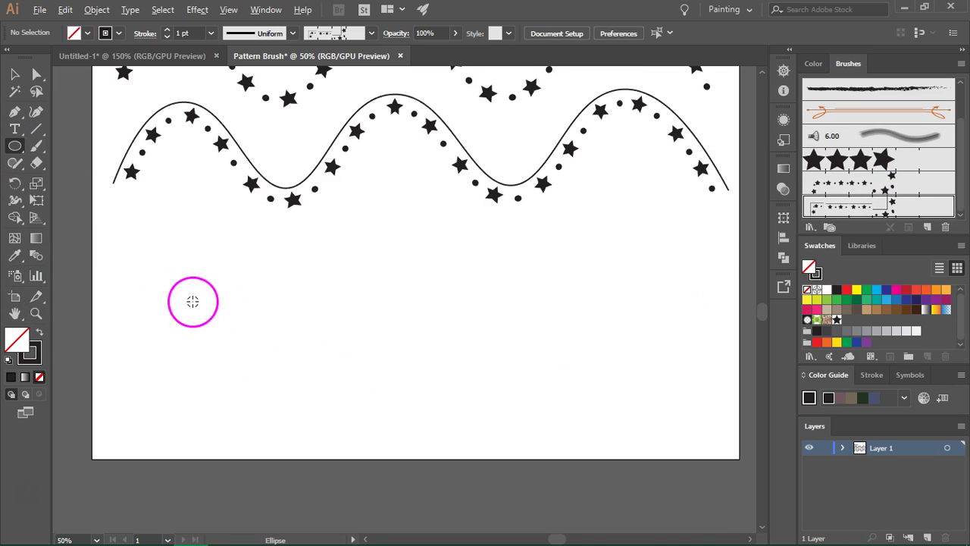
mouse_move(166, 256)
left_mouse_down()
mouse_move(357, 413)
mouse_move(359, 448)
left_mouse_up()
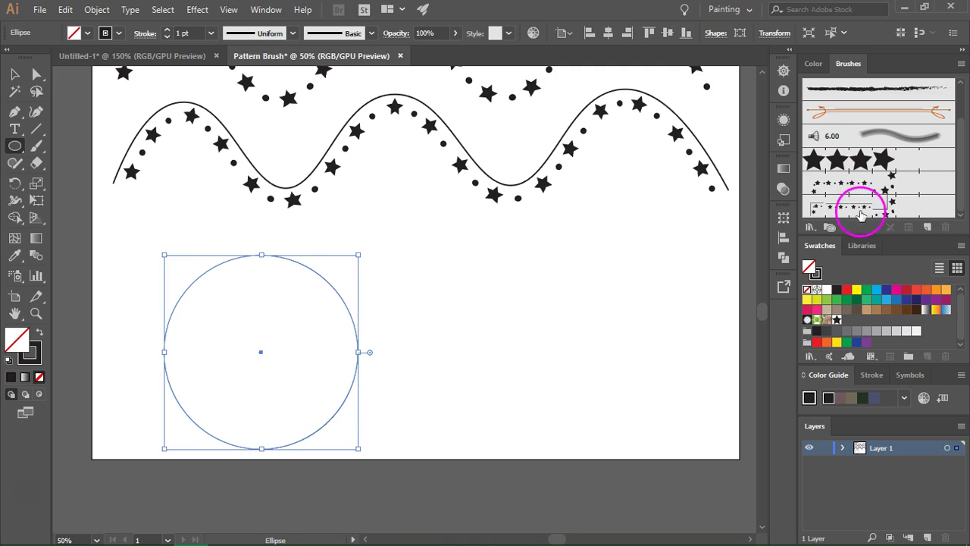
left_click(853, 209)
left_click(19, 74)
left_click(417, 269)
scroll(416, 412, "up", 1)
left_click(330, 327)
left_click(437, 309)
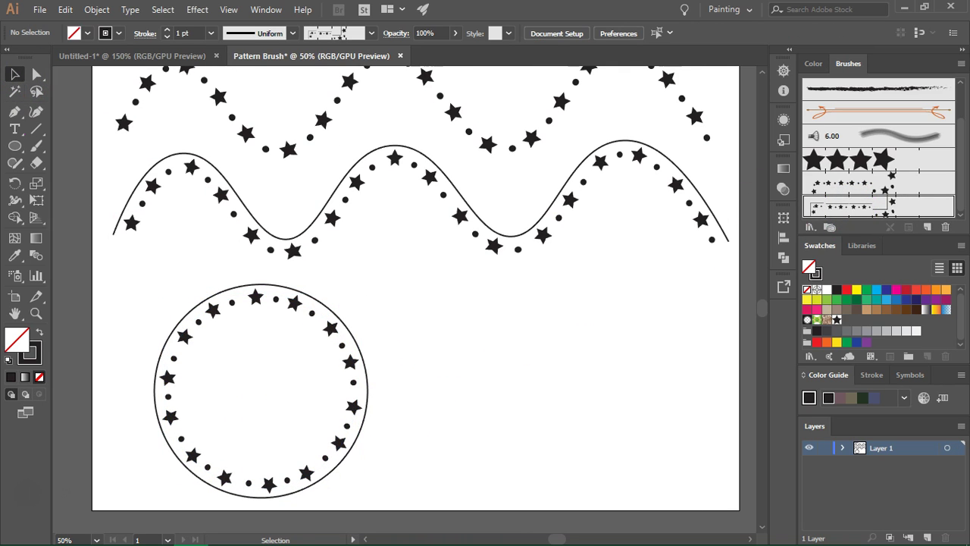
Draw a rectangle beside the circle and apply the Stars 3 brush to check its corners
left_click_drag(9, 146, 61, 147)
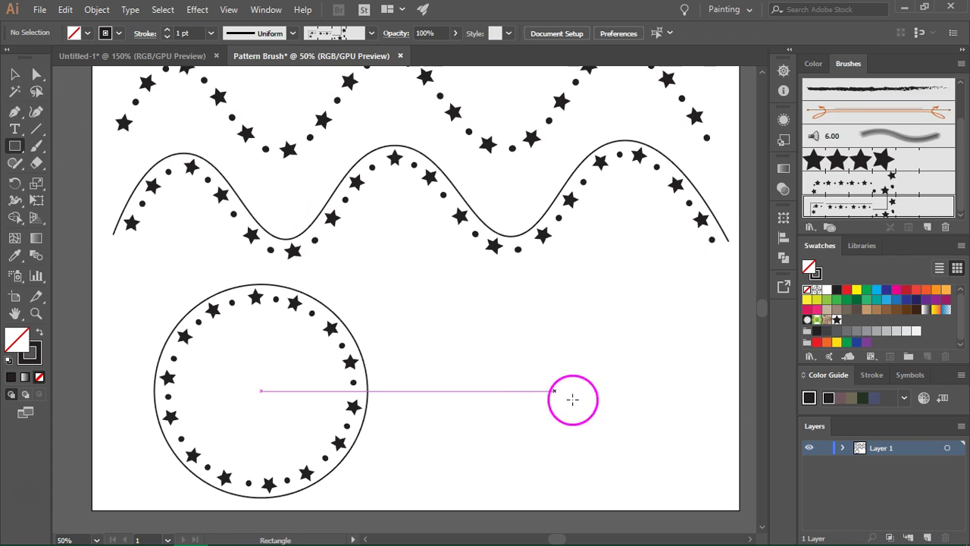
mouse_move(410, 293)
left_mouse_down()
mouse_move(646, 416)
mouse_move(696, 472)
left_mouse_up()
left_click(868, 206)
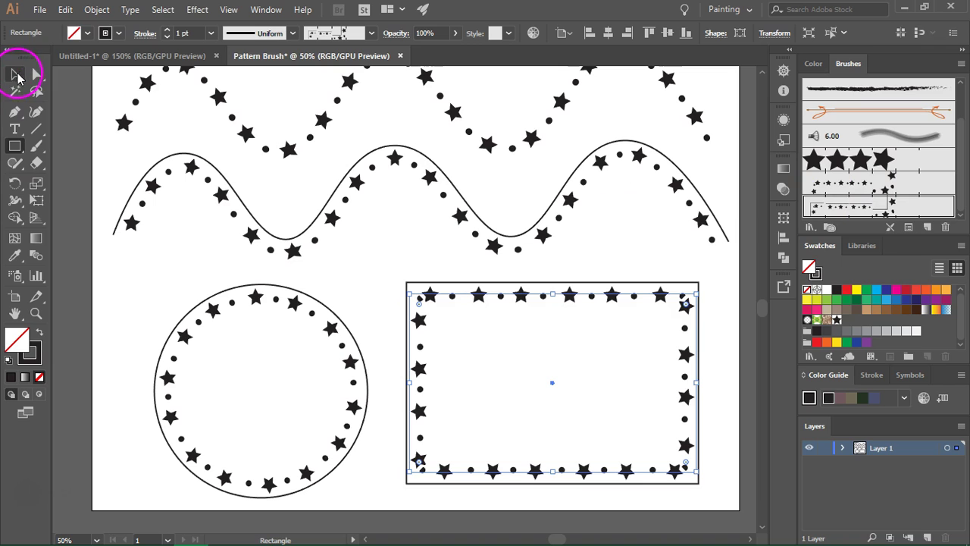
left_click(451, 256)
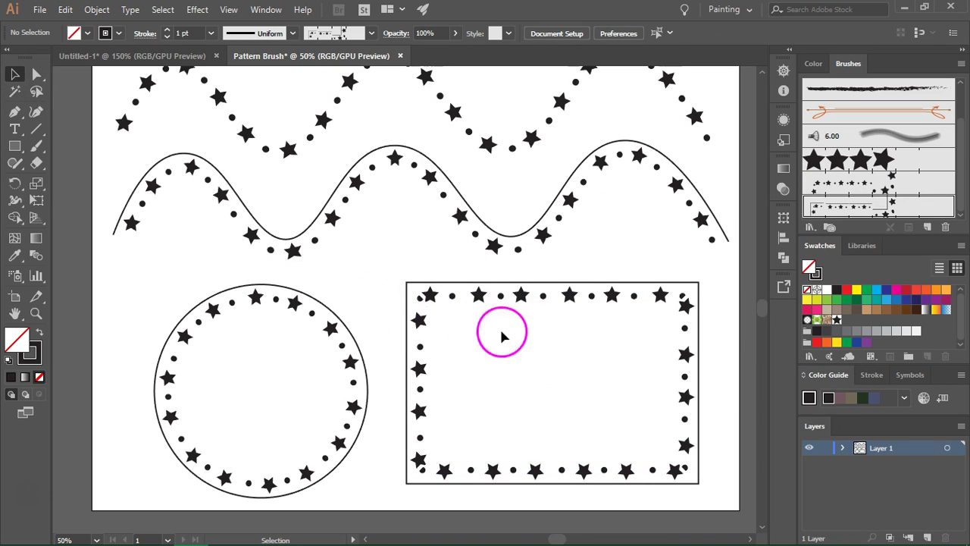
Delete the test circle and rectangle
left_click_drag(130, 290, 513, 403)
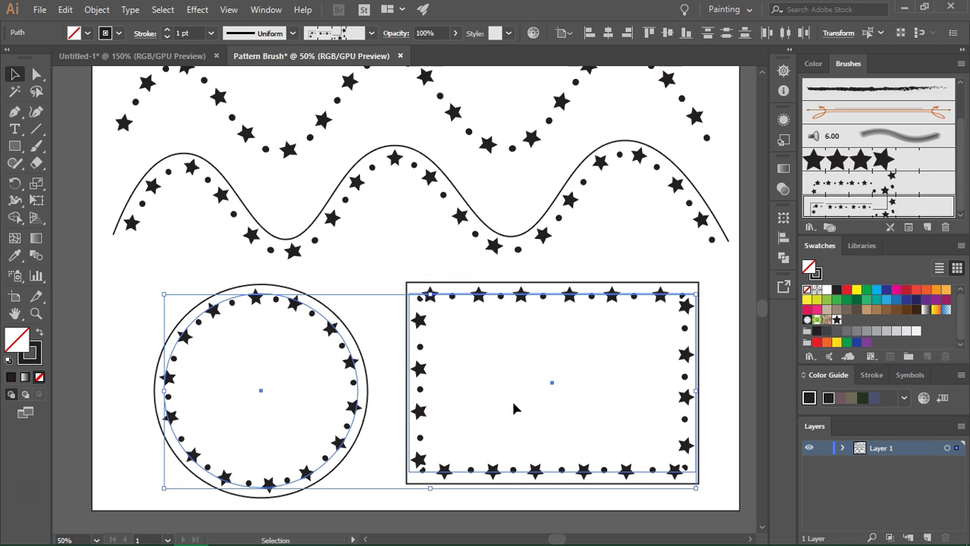
key("Delete")
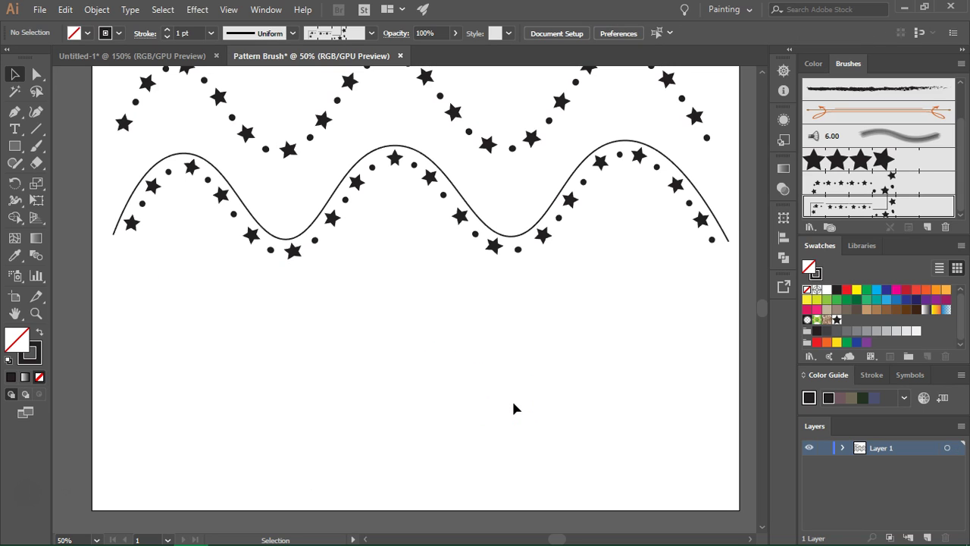
Examine the bottom wavy example with stars and dots on both sides in Untitled-1, and return to the Pattern Brush document
scroll(513, 403, "up", 3)
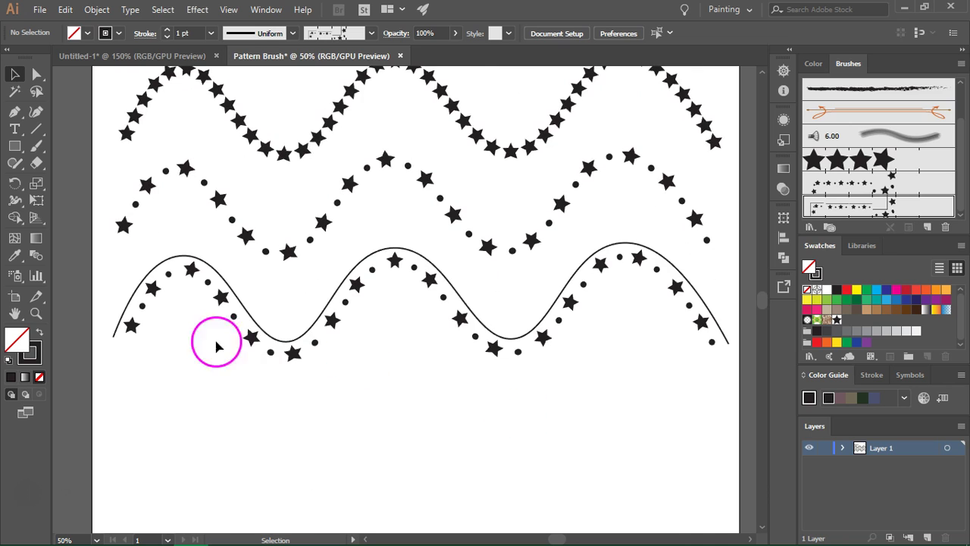
left_click(87, 54)
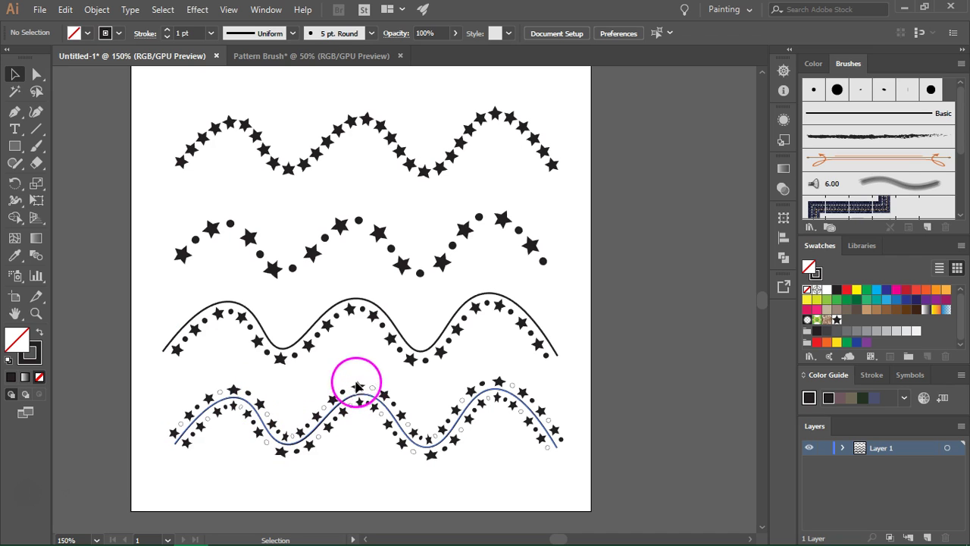
left_click(299, 55)
Place the straight line with its row of stars and dots in the empty area below the third wavy path
scroll(182, 235, "up", 2)
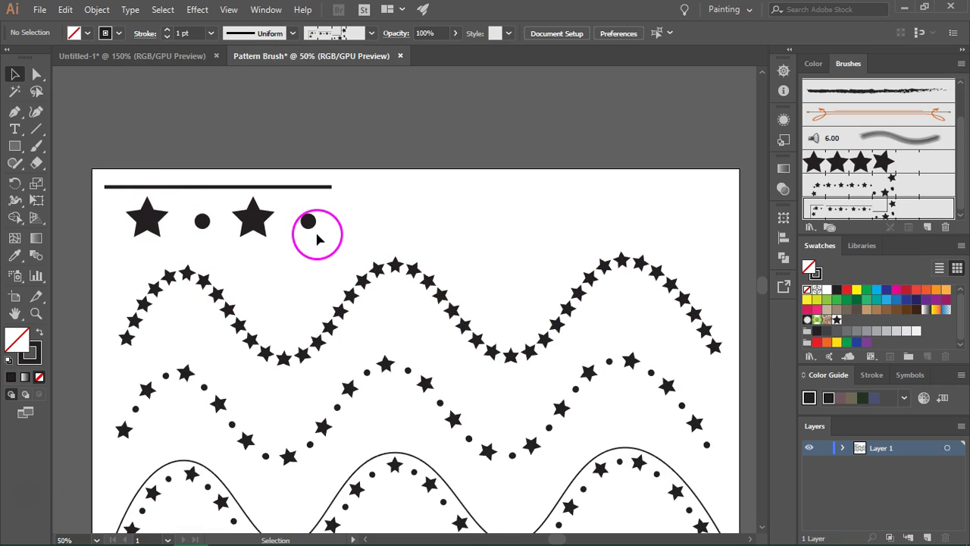
left_click_drag(129, 156, 340, 234)
scroll(265, 133, "down", 4)
left_click_drag(255, 119, 321, 523)
scroll(369, 389, "down", 8)
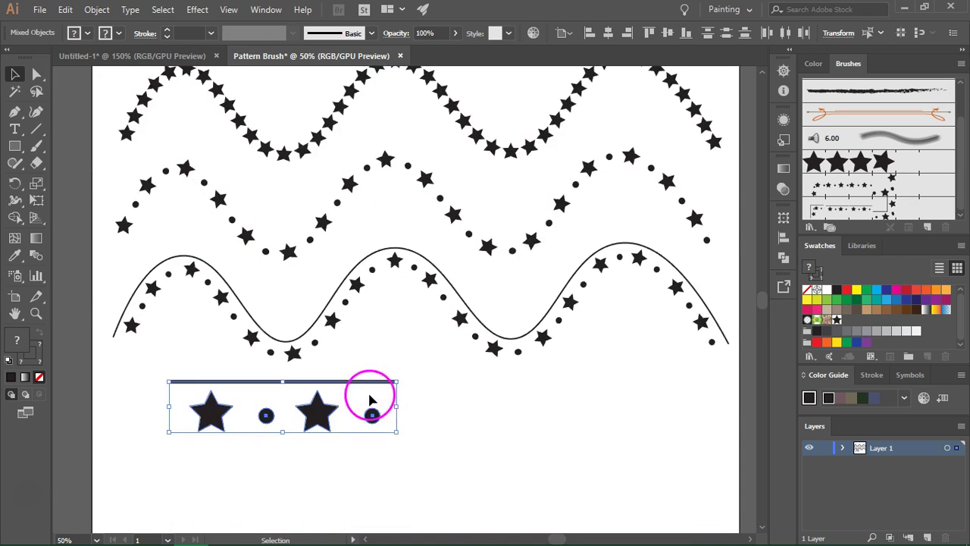
Duplicate the row of stars and dots so that one row sits above the line and one below it
mouse_move(310, 322)
left_mouse_down()
mouse_move(313, 391)
mouse_move(323, 383)
mouse_move(316, 331)
mouse_move(325, 325)
left_mouse_up()
left_click(442, 364)
left_click(418, 271)
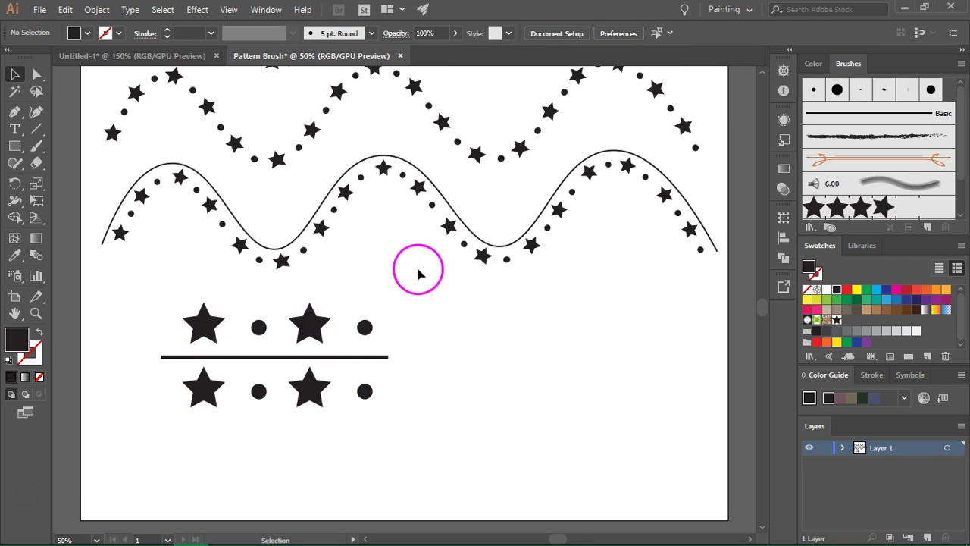
Ungroup both the upper and the lower row of stars and dots
left_click(366, 328)
right_click(367, 328)
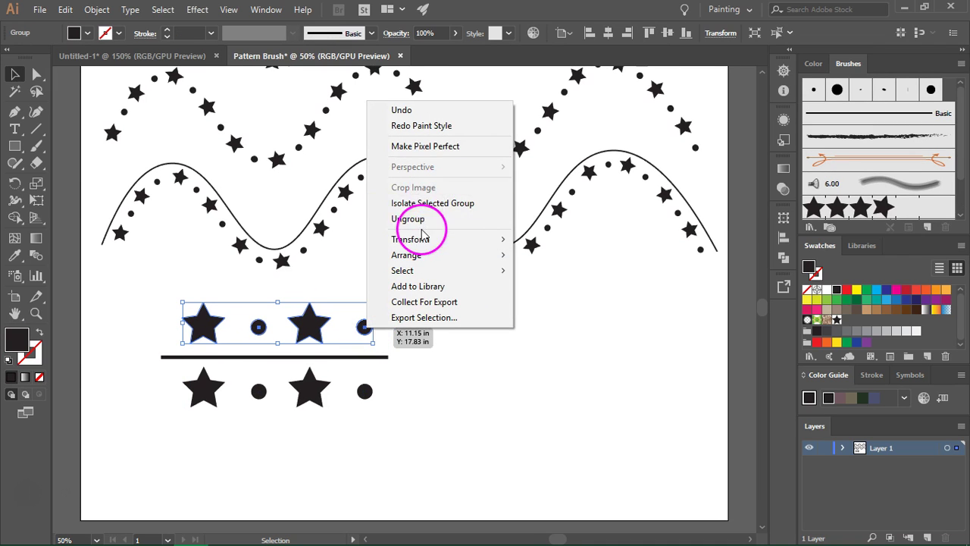
left_click(436, 218)
left_click(363, 393)
right_click(364, 394)
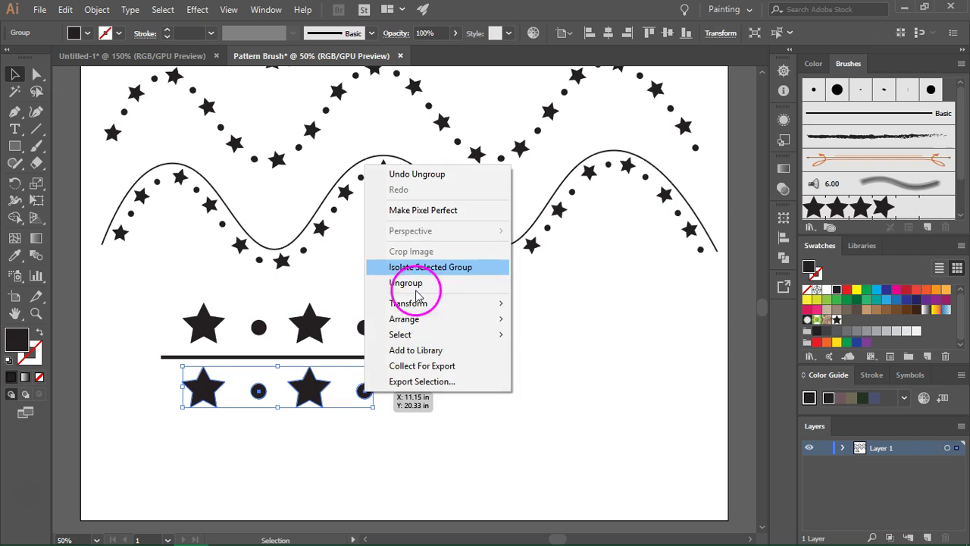
left_click(402, 283)
left_click(457, 343)
Swap fill and stroke on the upper row's first dot and the lower row's last dot to make them hollow
left_click(259, 328)
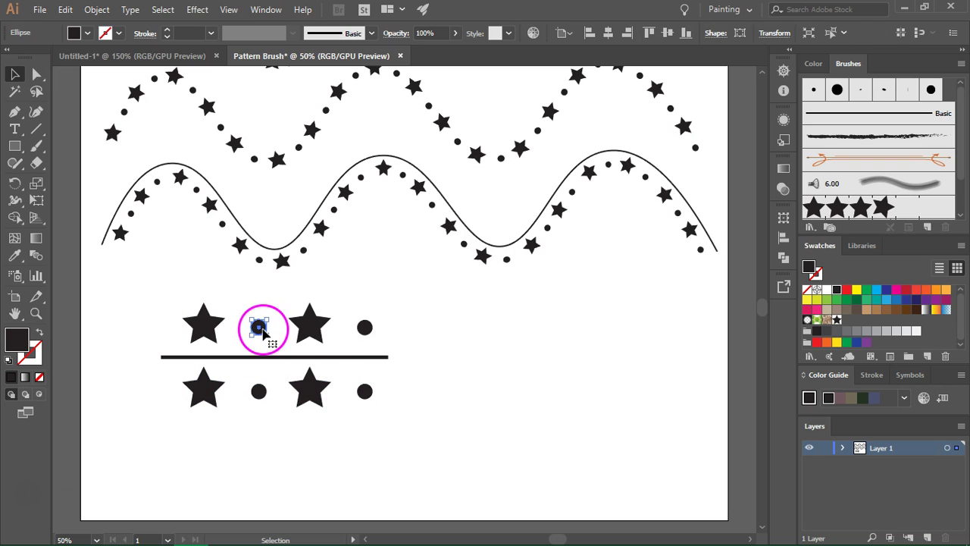
left_click(40, 332)
left_click(365, 392)
left_click(40, 332)
Set the stroke of both hollow dots to 4 pt
left_click(220, 126, "shift")
left_click(210, 33)
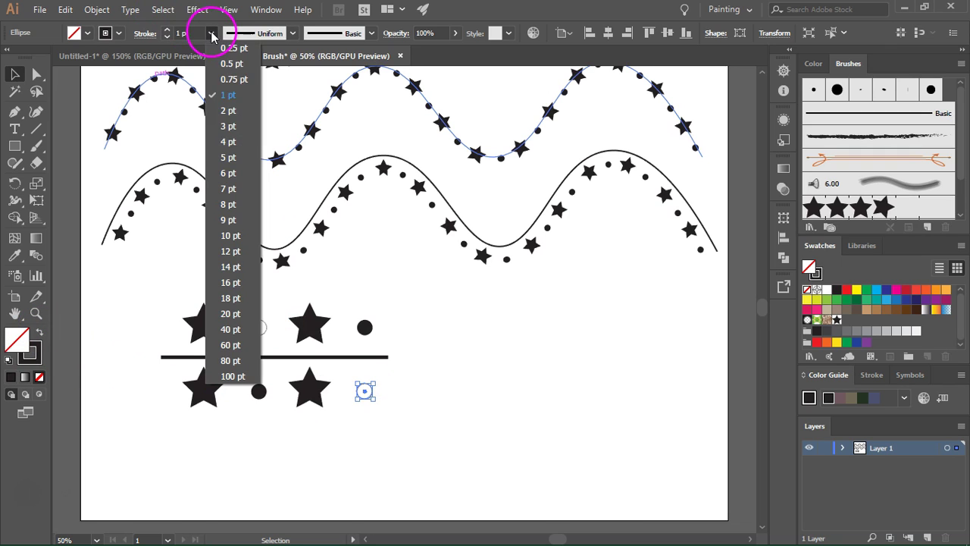
left_click(227, 142)
left_click(260, 326)
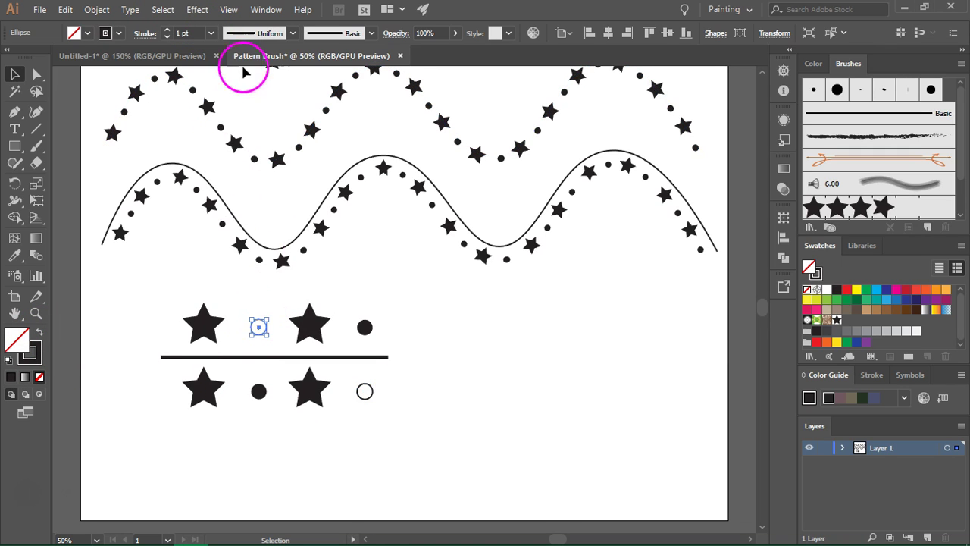
left_click(210, 32)
left_click(243, 140)
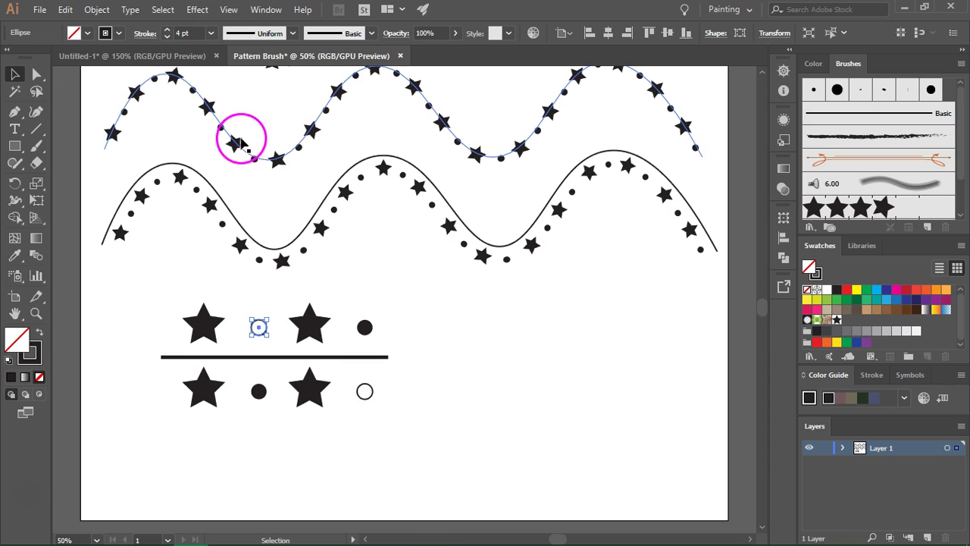
Make a new pattern brush named Stars 4 from the line and both rows of stars and dots
left_click_drag(148, 293, 440, 435)
mouse_move(314, 327)
left_mouse_down()
mouse_move(419, 326)
mouse_move(905, 186)
mouse_move(909, 195)
left_mouse_up()
left_click(452, 366)
left_click(464, 340)
left_click(448, 366)
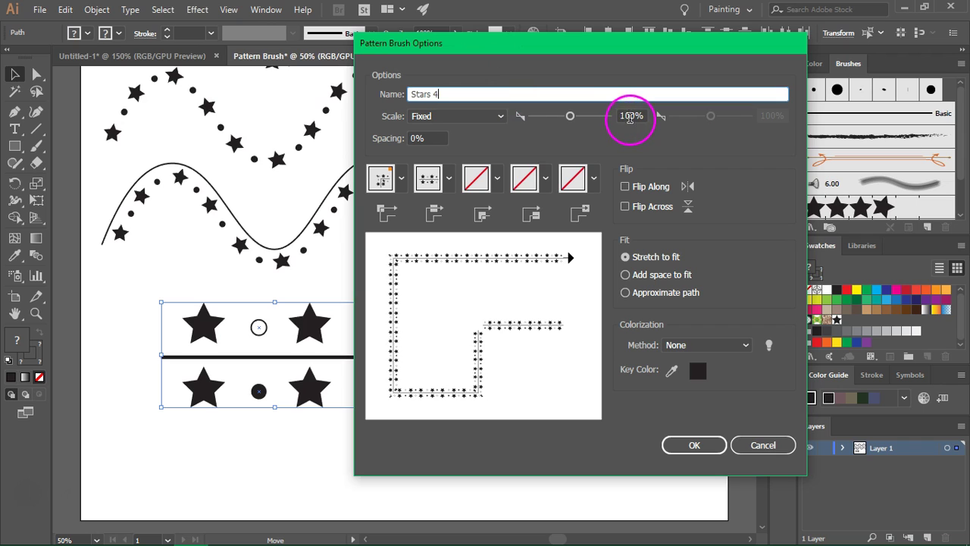
Set the Stars 4 brush scale to 40% and its inner corner tile to Auto-Centered
left_click_drag(629, 118, 605, 129)
type("4")
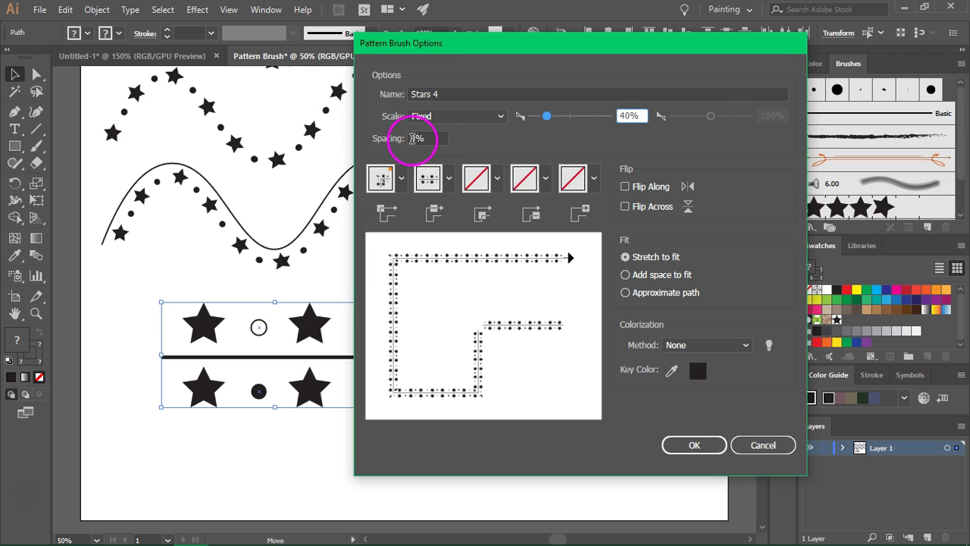
left_click(478, 186)
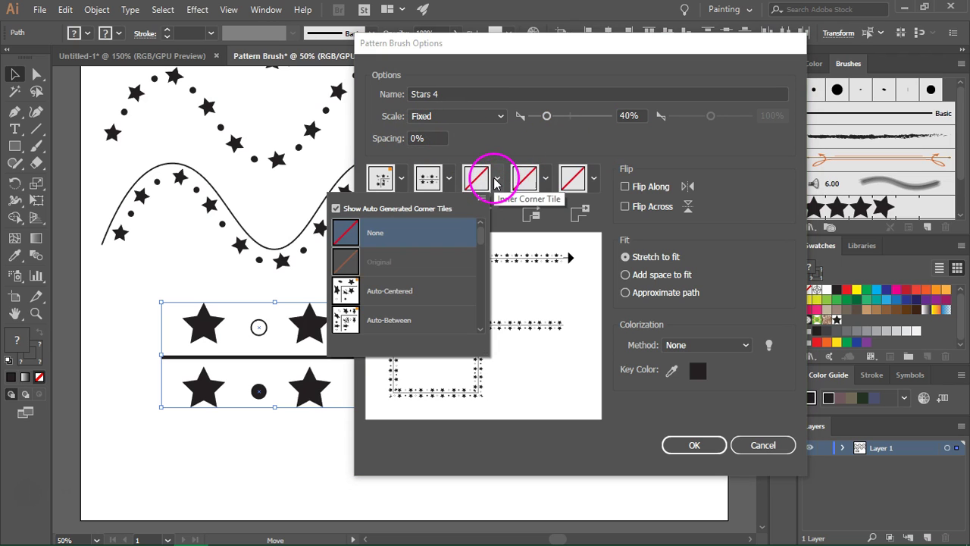
left_click(442, 290)
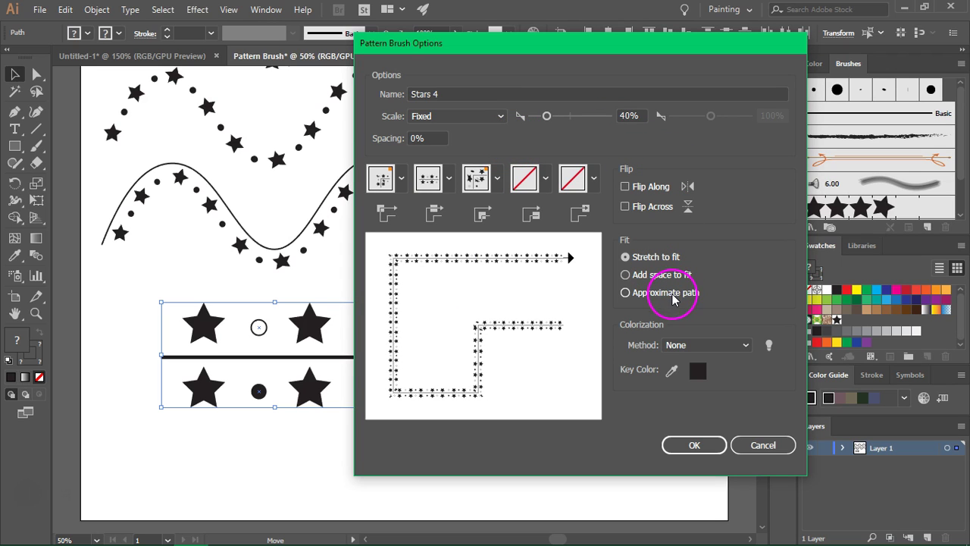
Set the brush fit to Approximate path and the colorization method to Hue Shift, and accept the brush options
left_click(715, 346)
left_click(719, 406)
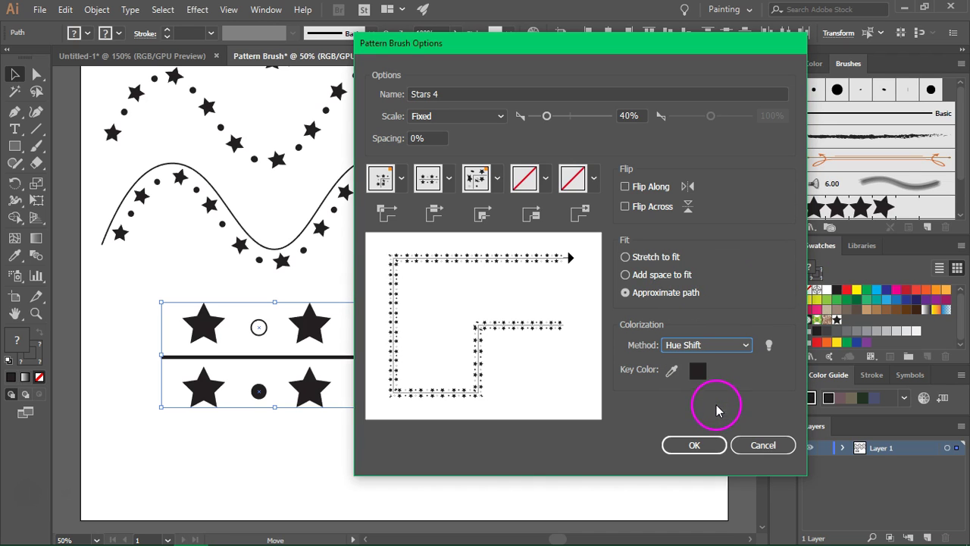
left_click(694, 443)
Delete the source artwork of the line with its two rows of stars and dots
left_click(191, 349)
left_click_drag(138, 288, 455, 444)
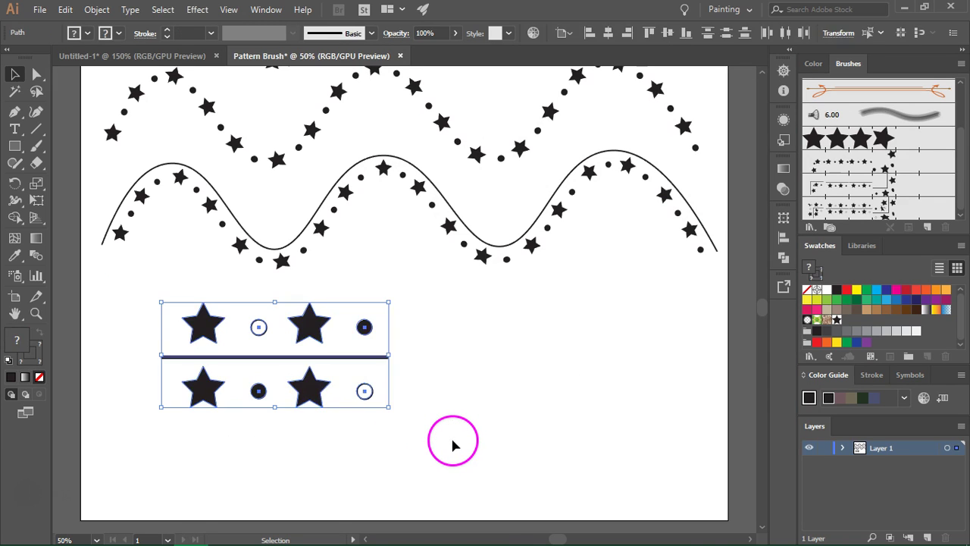
key("Delete")
Duplicate the lined star wave directly below itself and apply the Stars 4 brush to the copy
key("ctrl+minus")
key("ctrl+minus")
key("ctrl+minus")
key("ctrl+plus")
mouse_move(395, 328)
left_mouse_down()
mouse_move(386, 329)
mouse_move(385, 392)
left_mouse_up()
left_click(906, 188)
scroll(852, 213, "down", 1)
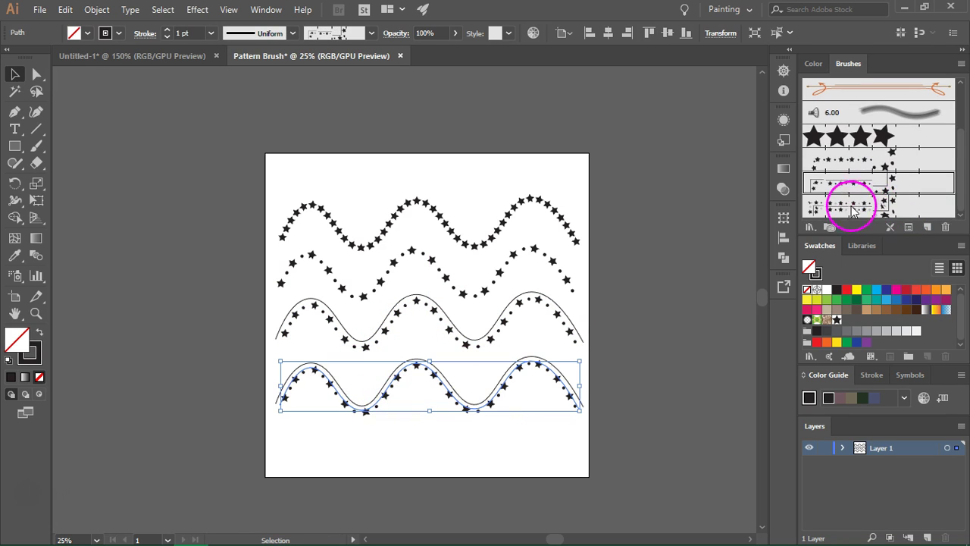
left_click(852, 206)
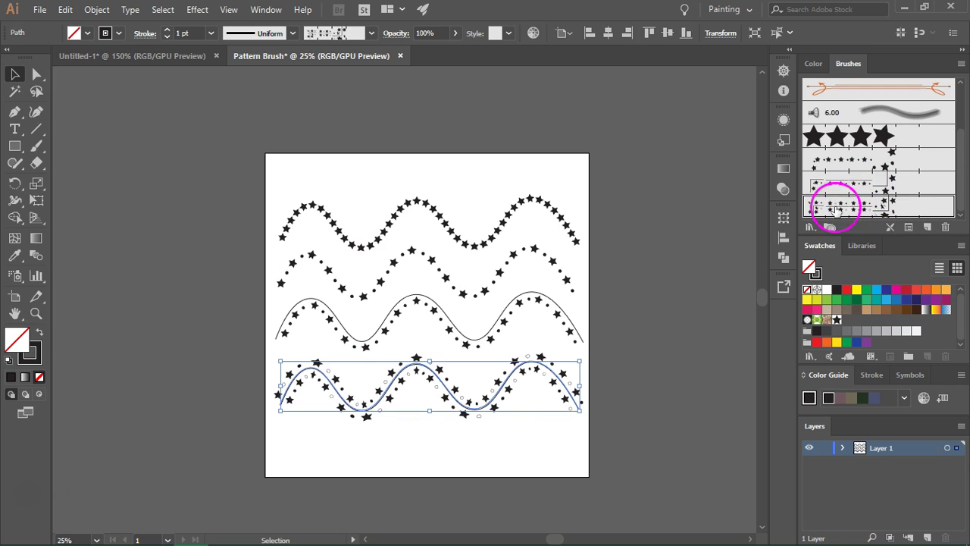
left_click(413, 430)
Set the stroke weight of the lowest wave, the one with the double-row star brush, to 0.75 pt
scroll(400, 429, "up", 1)
scroll(400, 429, "up", 1)
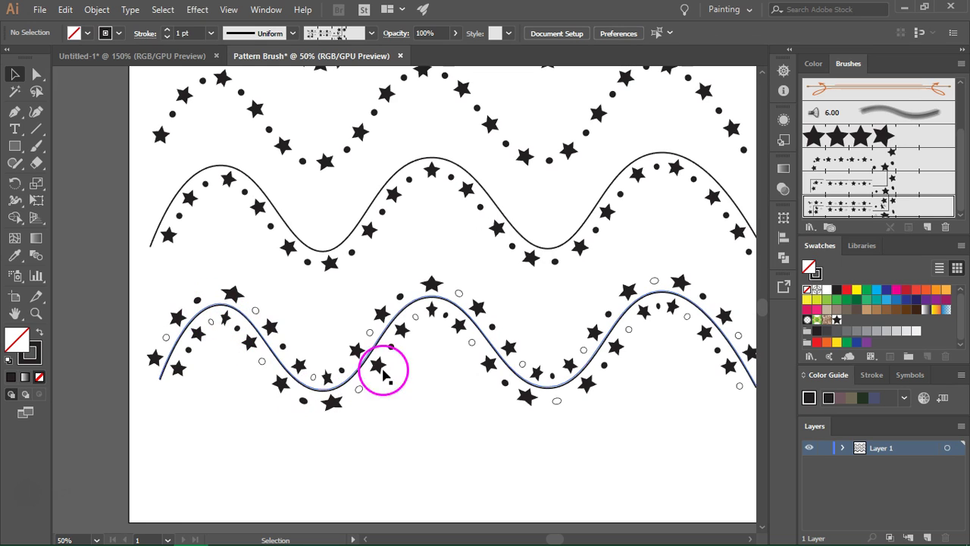
left_click(211, 33)
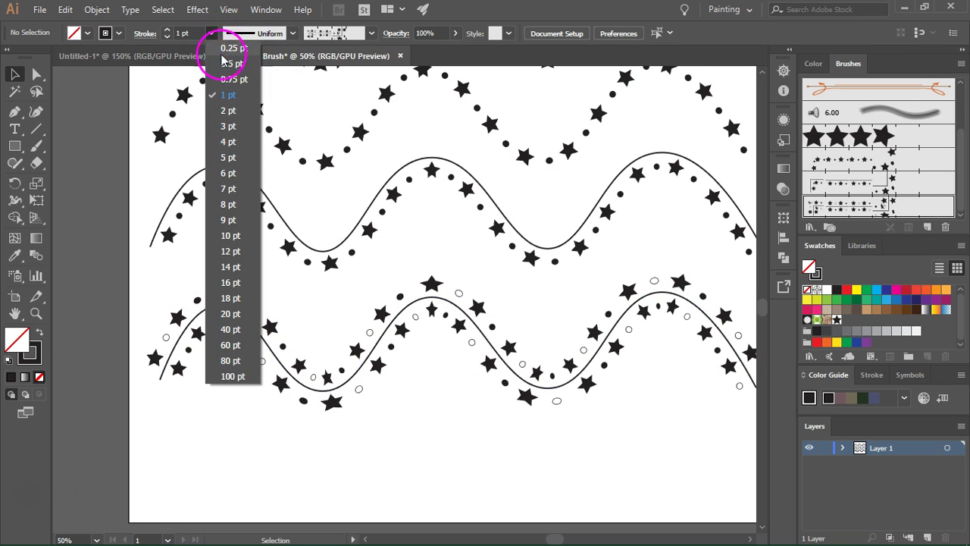
left_click(227, 88)
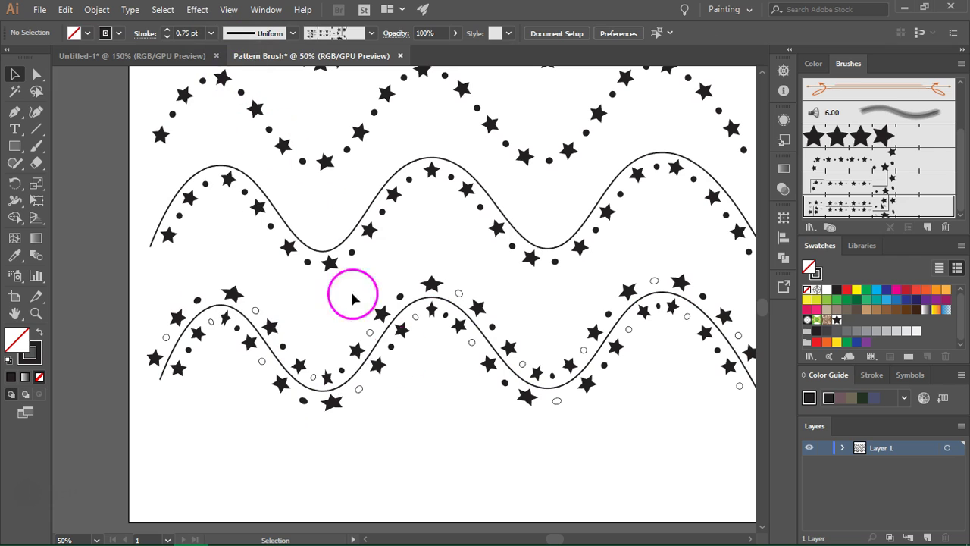
left_click(225, 321)
left_click(235, 103, "shift")
left_click(211, 32)
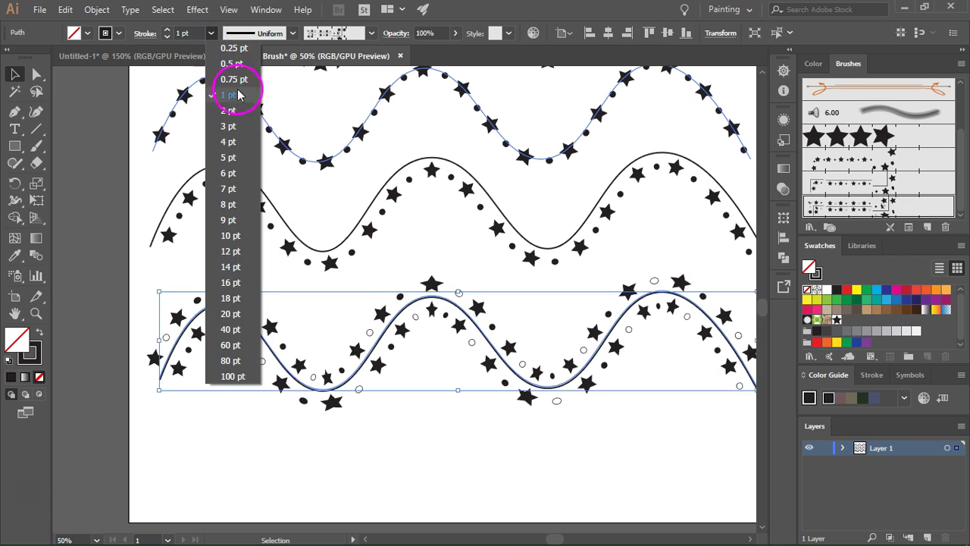
left_click(228, 80)
left_click(447, 430)
Draw a circle with the Ellipse tool below the waves and apply the Stars 4 brush to it
scroll(566, 438, "down", 1)
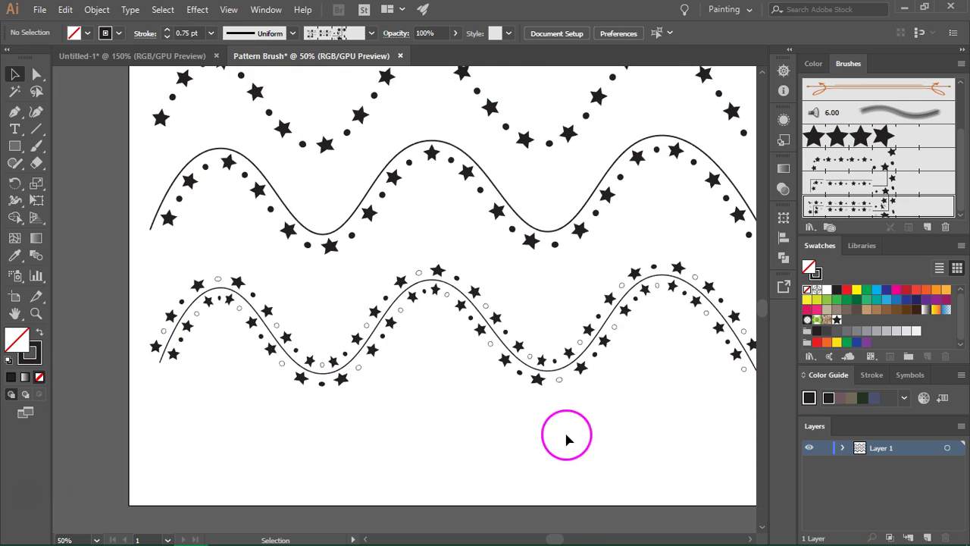
key("ctrl+minus")
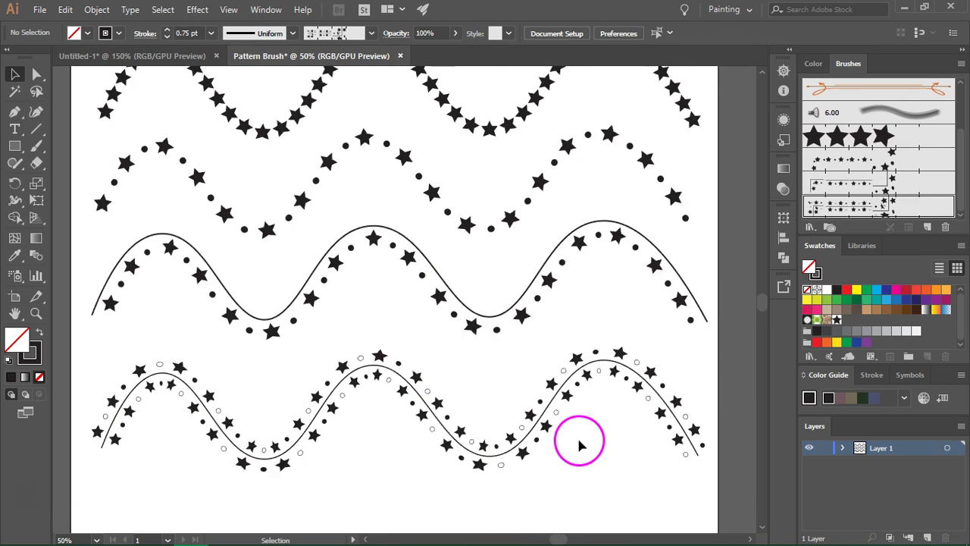
scroll(569, 419, "down", 3)
left_click(13, 150)
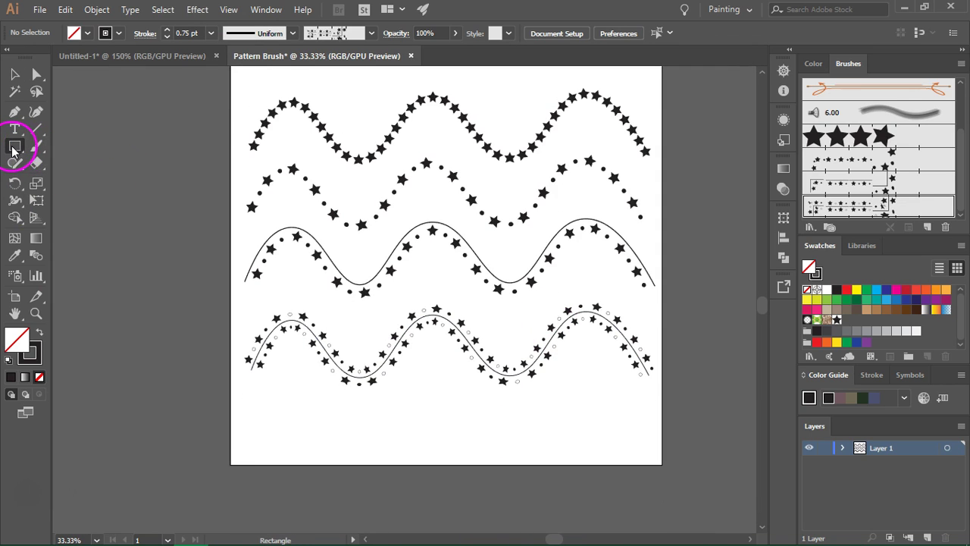
left_click(60, 180)
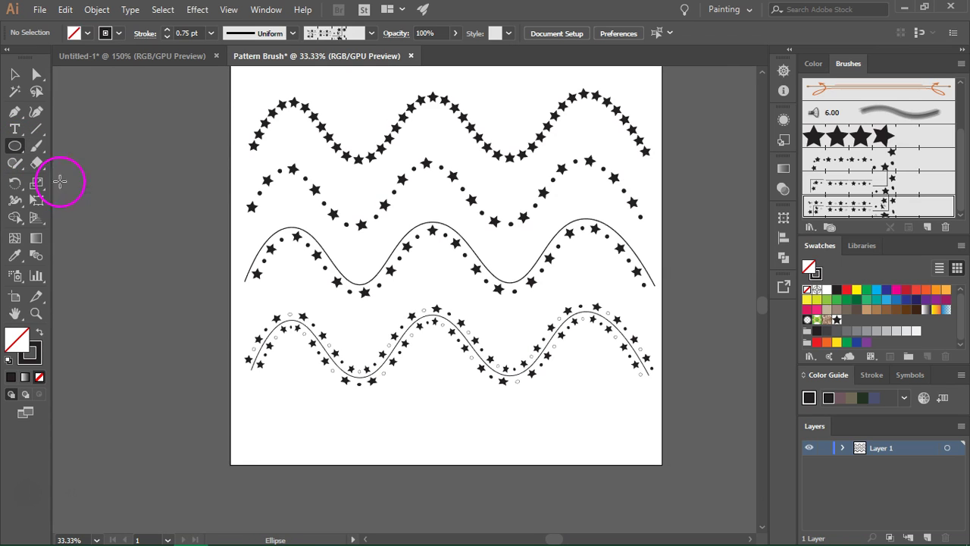
scroll(429, 368, "down", 1)
mouse_move(408, 369)
left_mouse_down()
mouse_move(477, 425)
mouse_move(483, 442)
left_mouse_up()
left_click(841, 206)
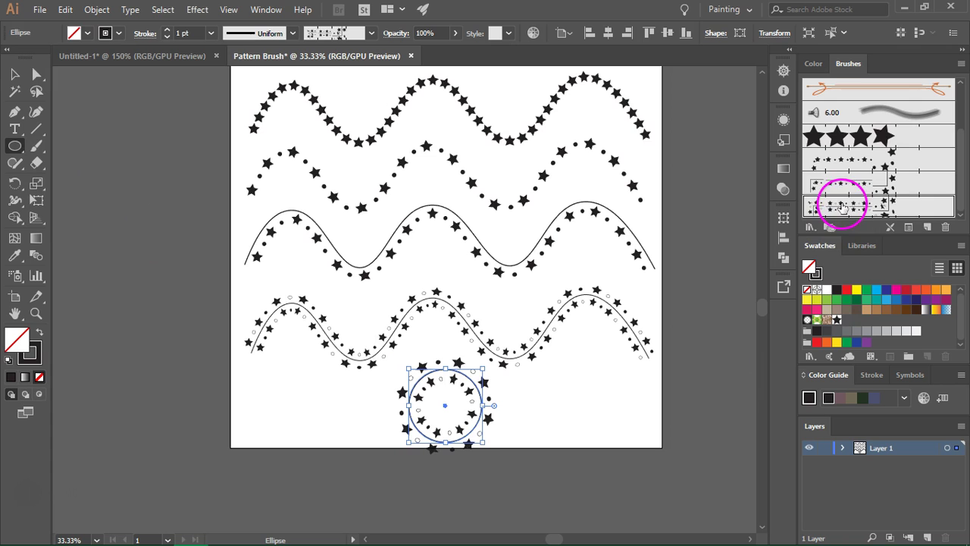
Set the circle's stroke weight to 0.25 pt and check the star pattern around it up close
left_click(210, 34)
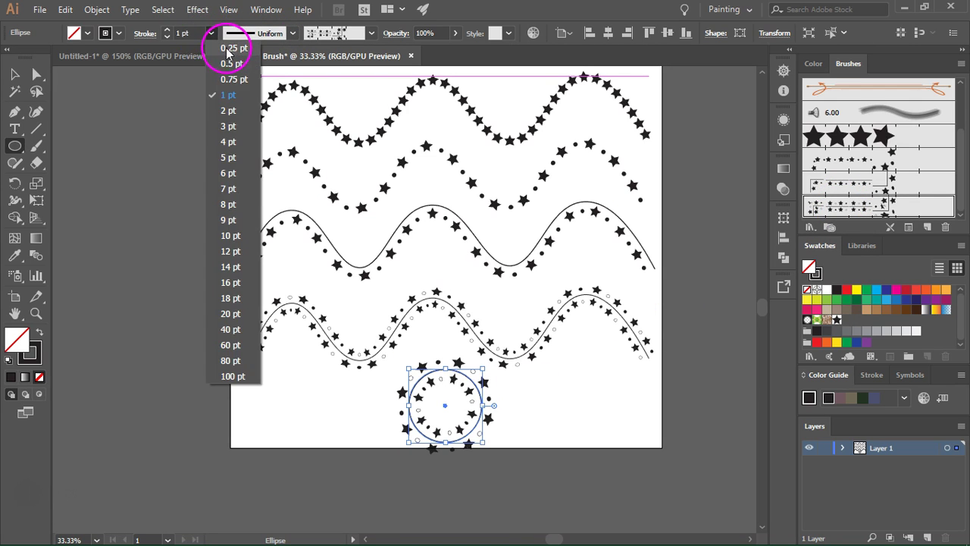
left_click(221, 53)
left_click(14, 73)
scroll(459, 424, "up", 5)
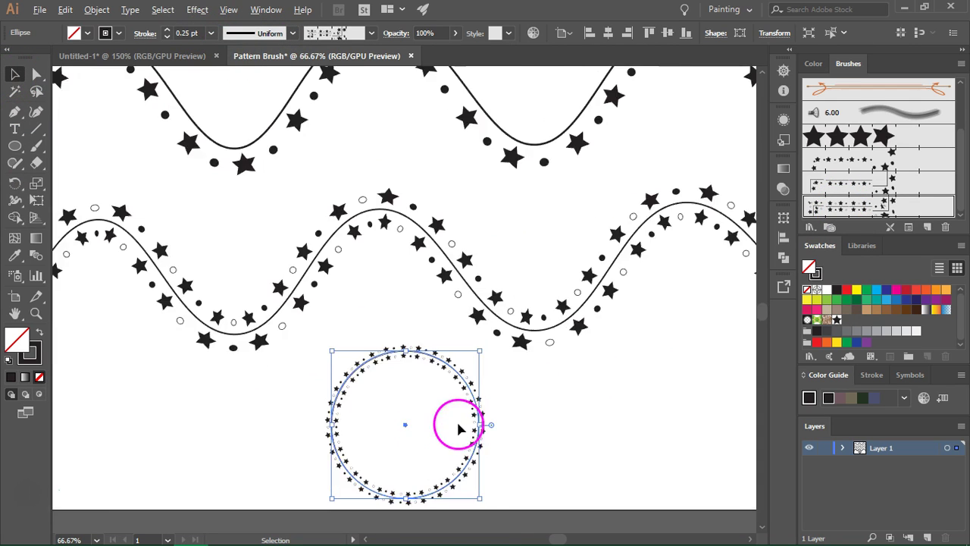
scroll(269, 281, "down", 3)
scroll(273, 211, "down", 1)
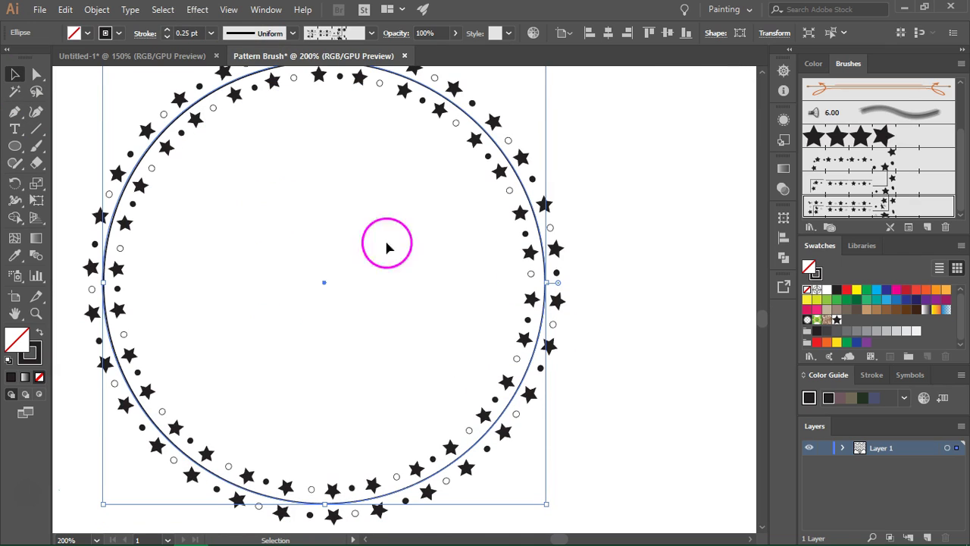
scroll(565, 269, "down", 1)
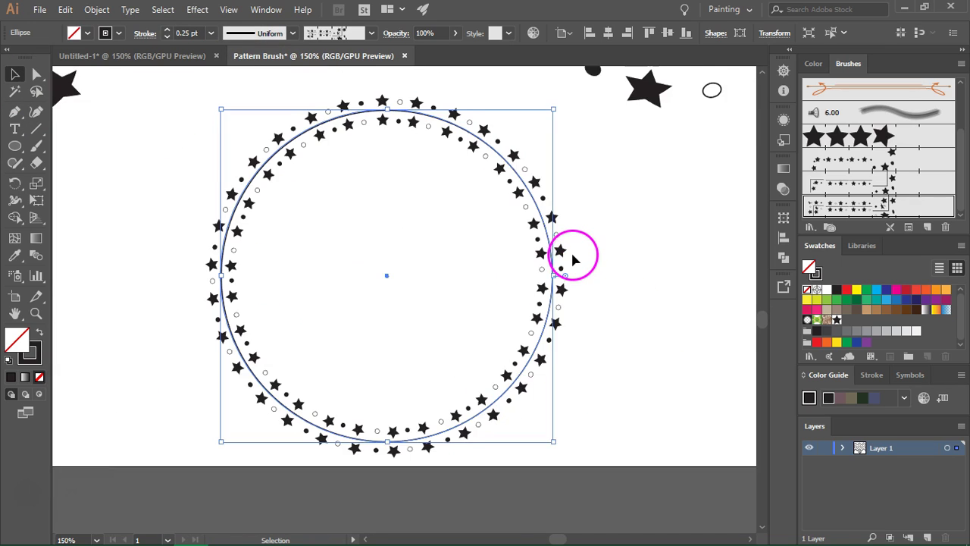
scroll(570, 253, "up", 2)
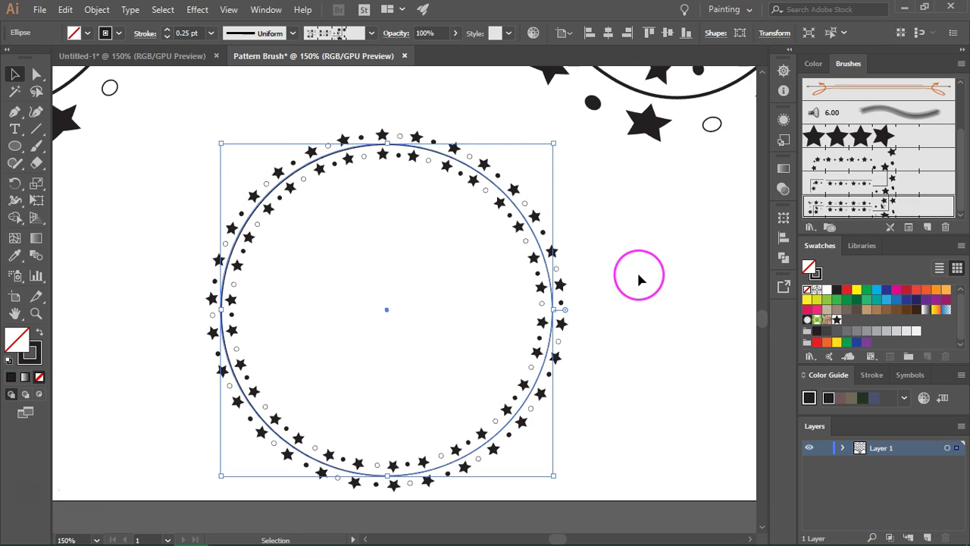
scroll(640, 278, "up", 1)
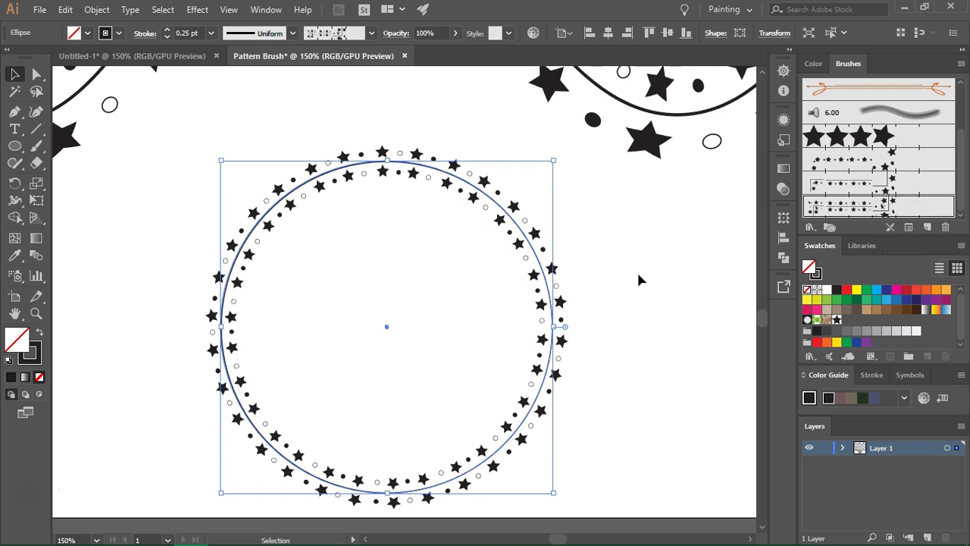